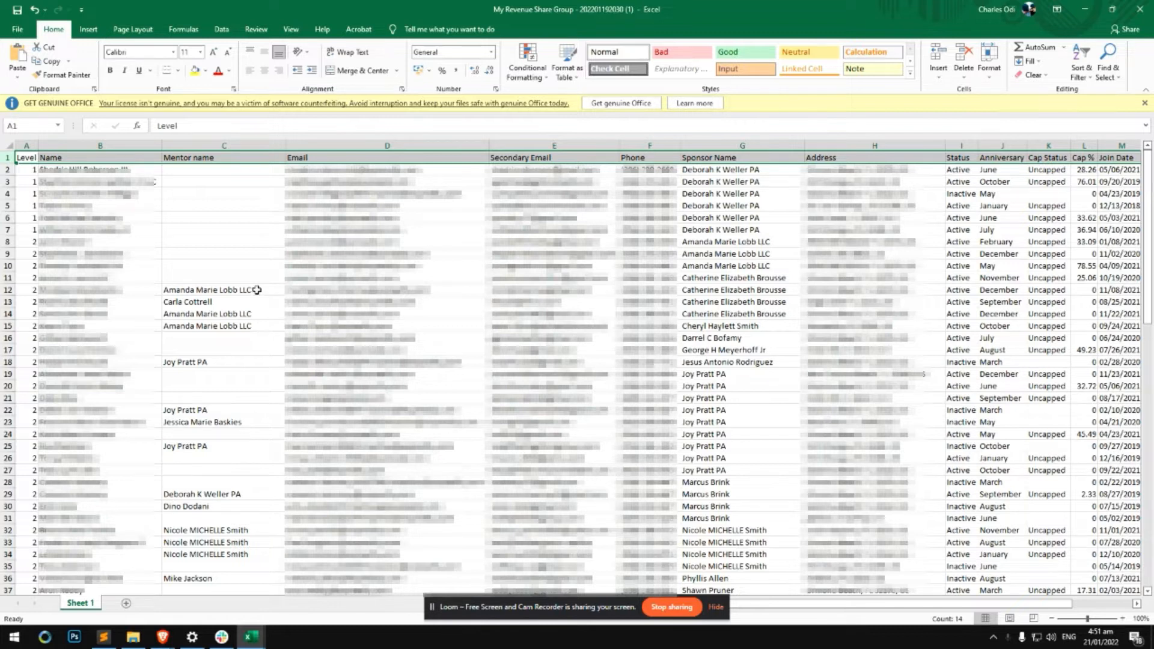
Check the Mentor name entry and header row in Excel, then view AttractZen's eXp Anniversary Month field
left_click(257, 290)
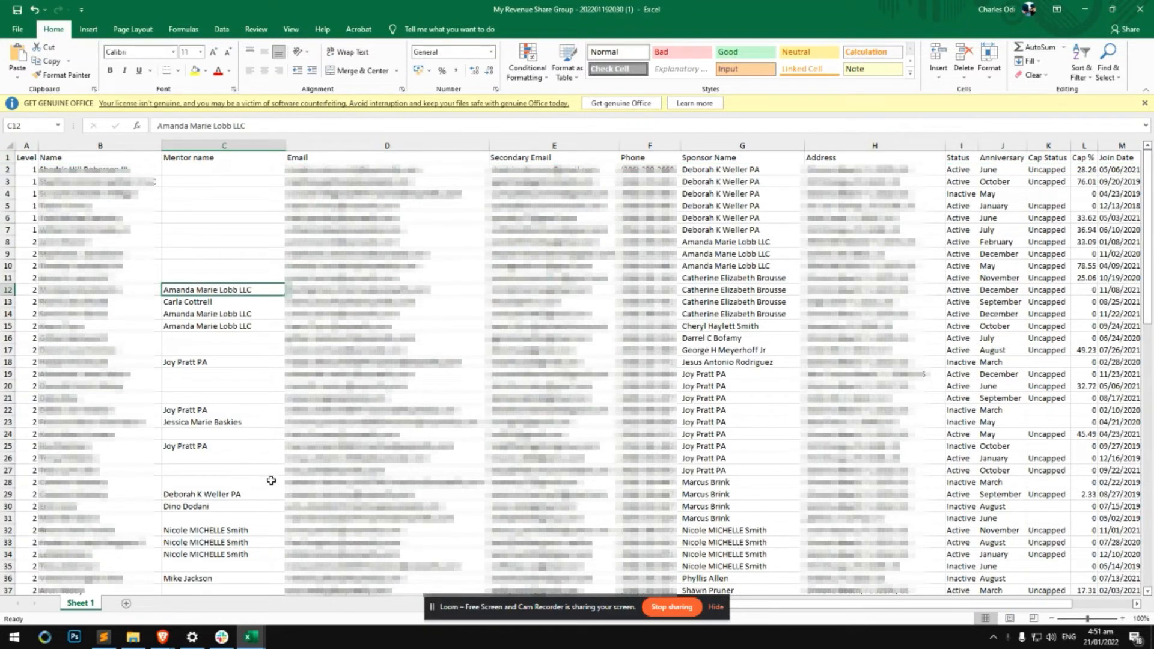
left_click(7, 158)
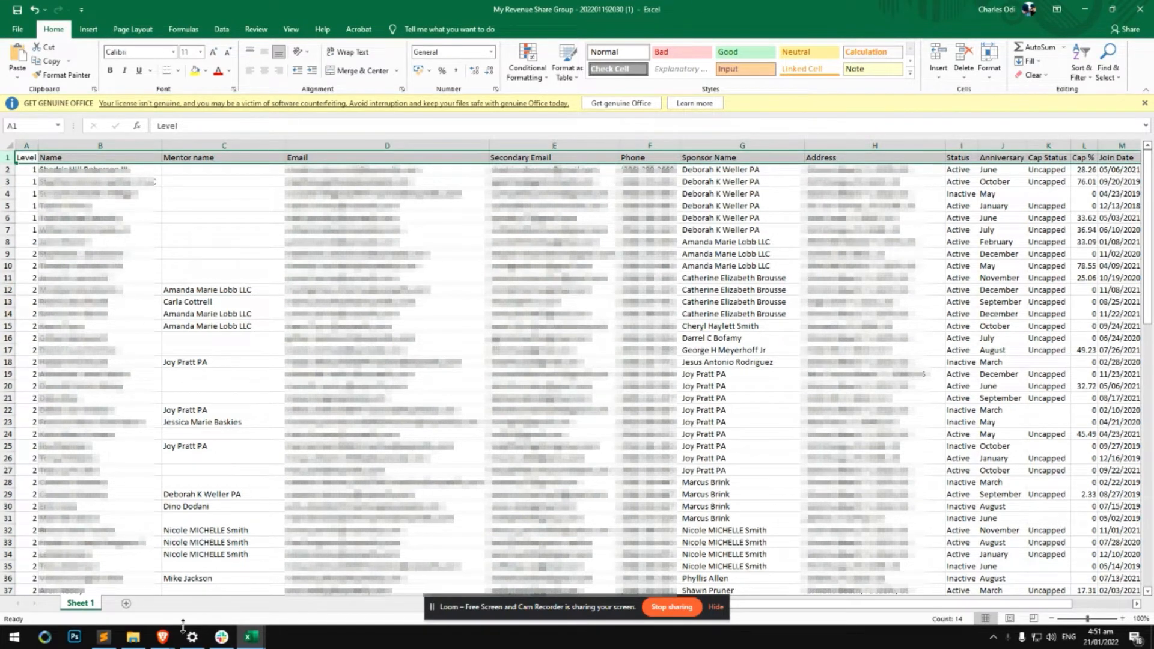
mouse_move(165, 640)
left_click(120, 595)
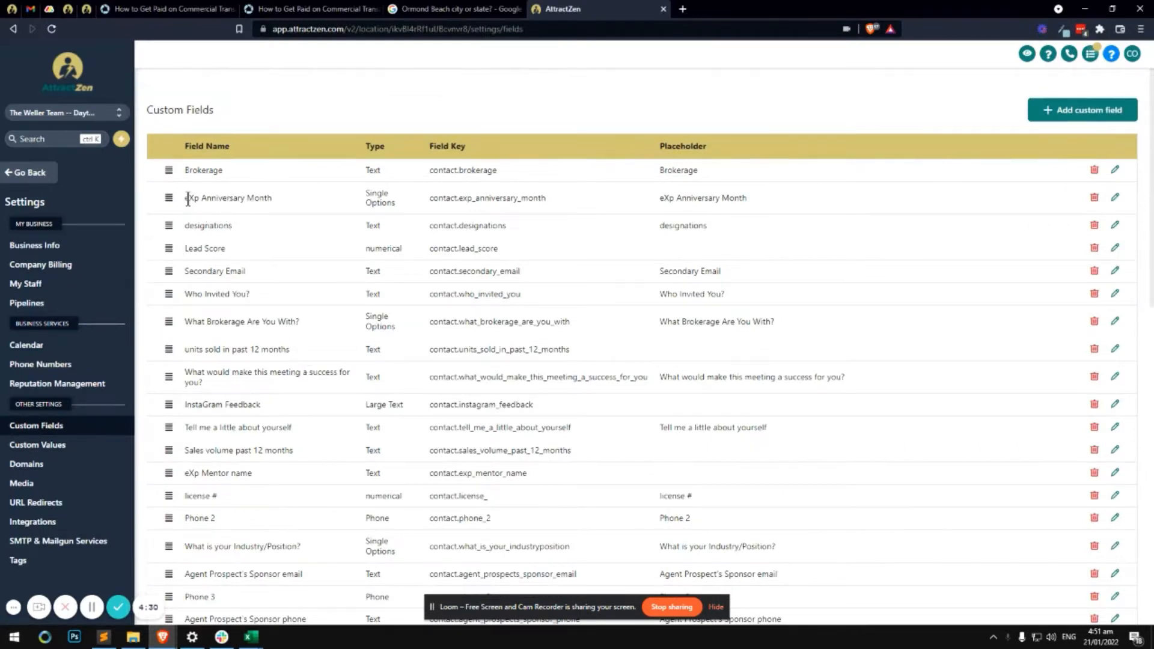
left_click_drag(197, 198, 279, 194)
left_click(262, 196)
Leave for the contacts list, then reopen Settings > Custom Fields
left_click(41, 180)
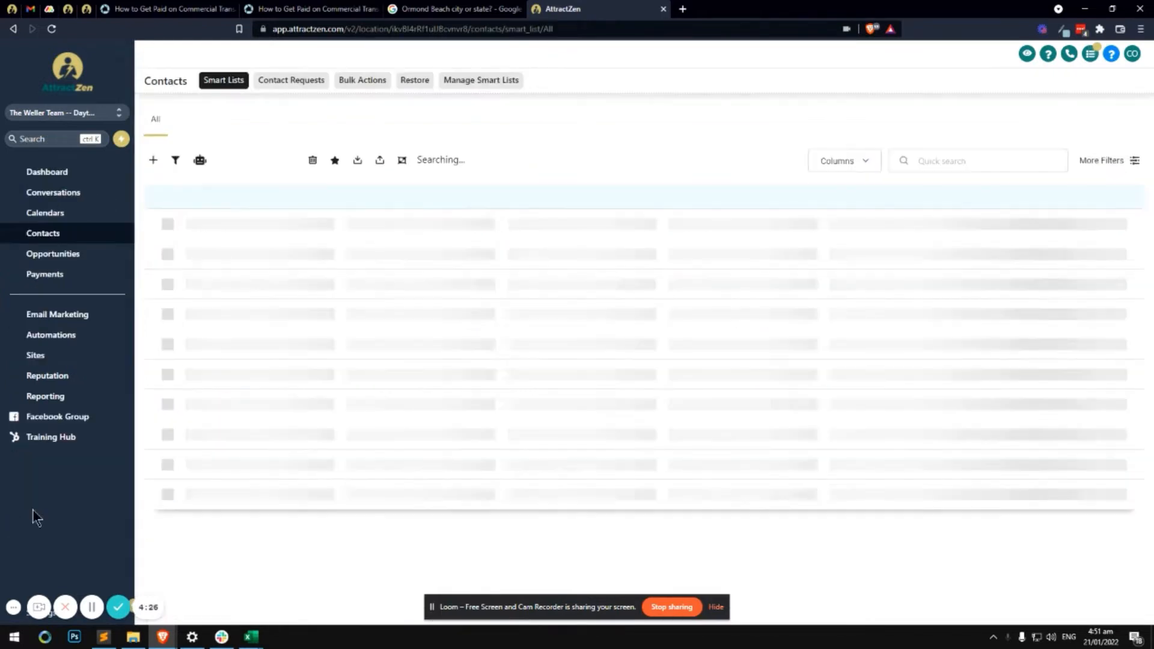
left_click(23, 612)
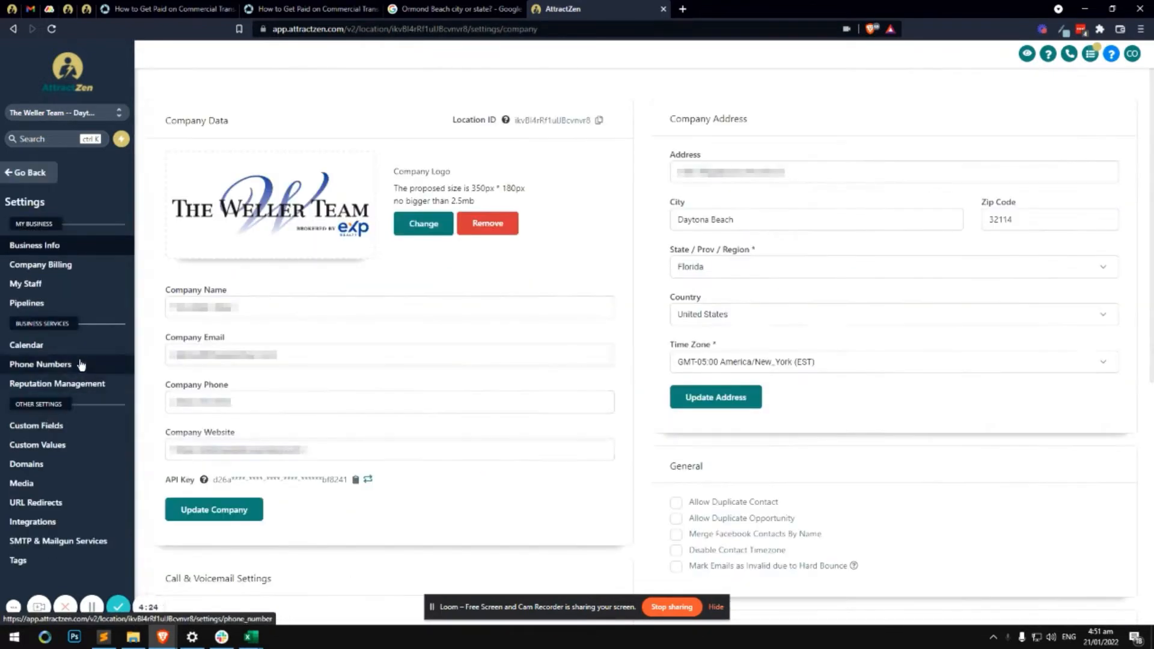
left_click(36, 426)
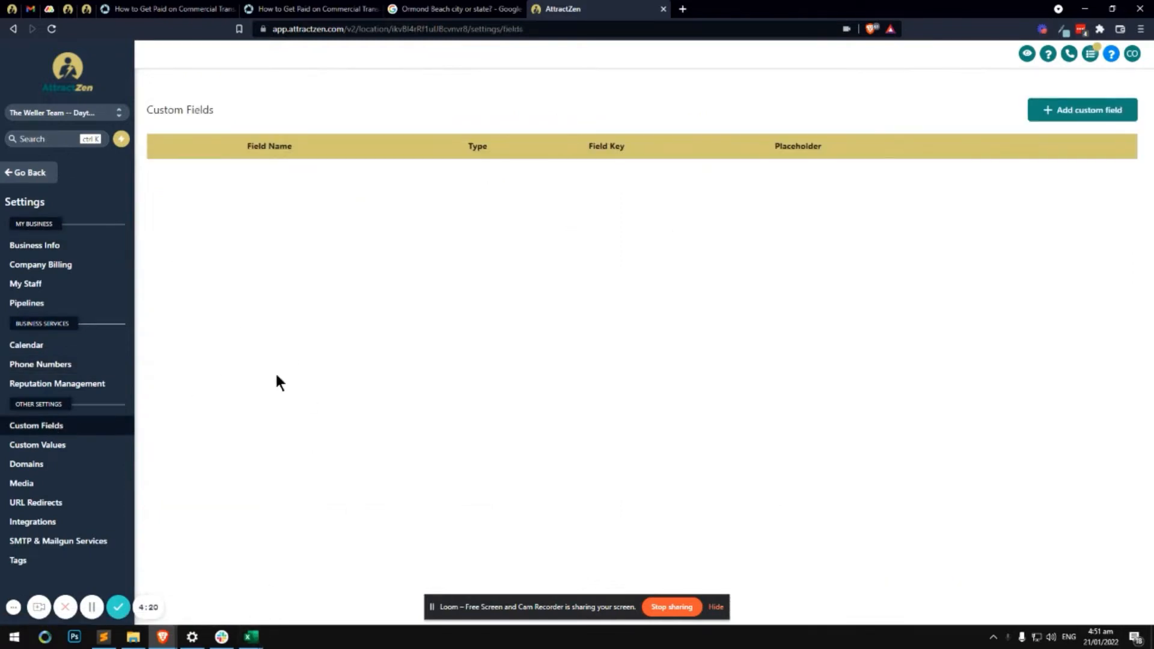
mouse_move(251, 638)
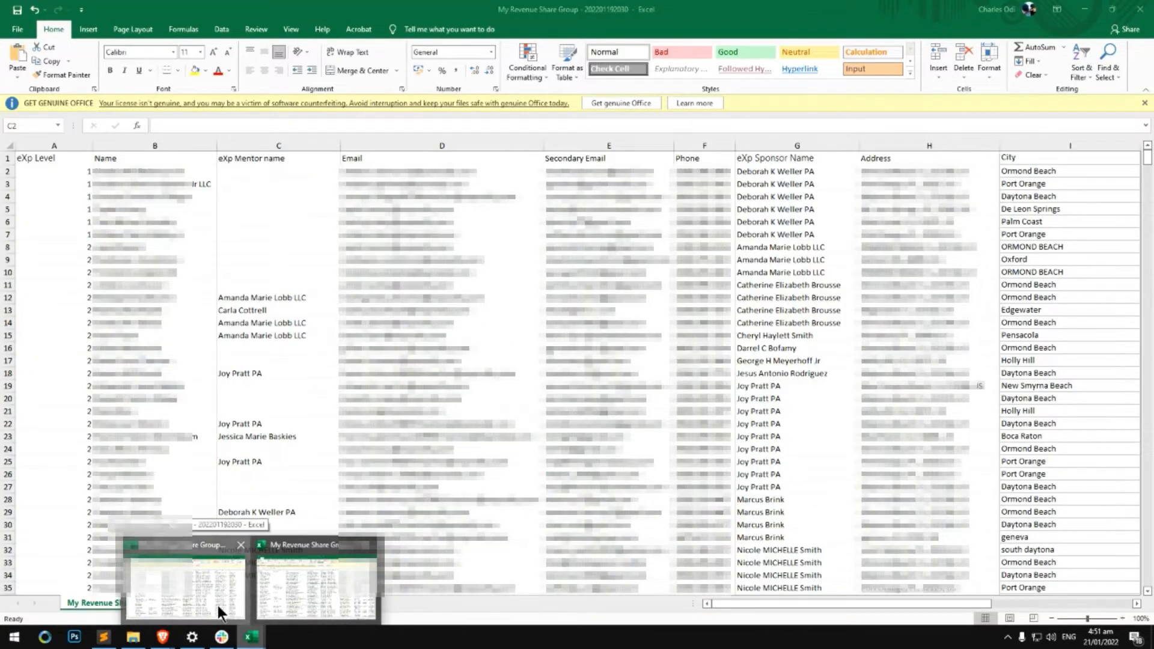
Compare the eXp-prefixed workbook's header row with the original workbook's Address column
left_click(220, 613)
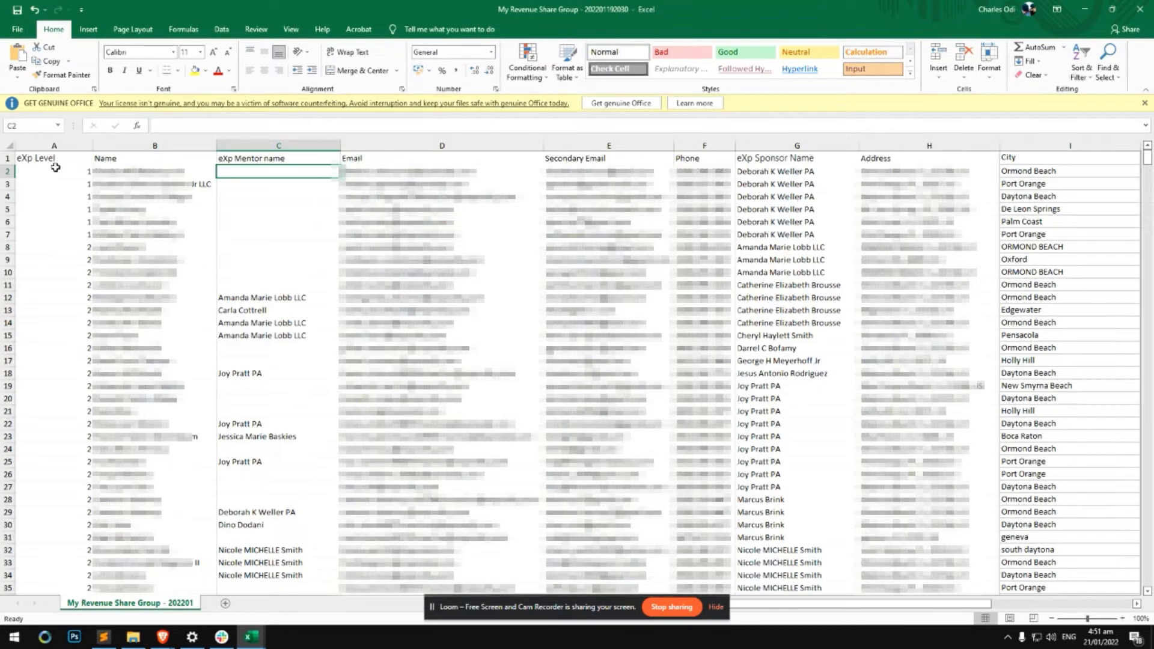
left_click(8, 158)
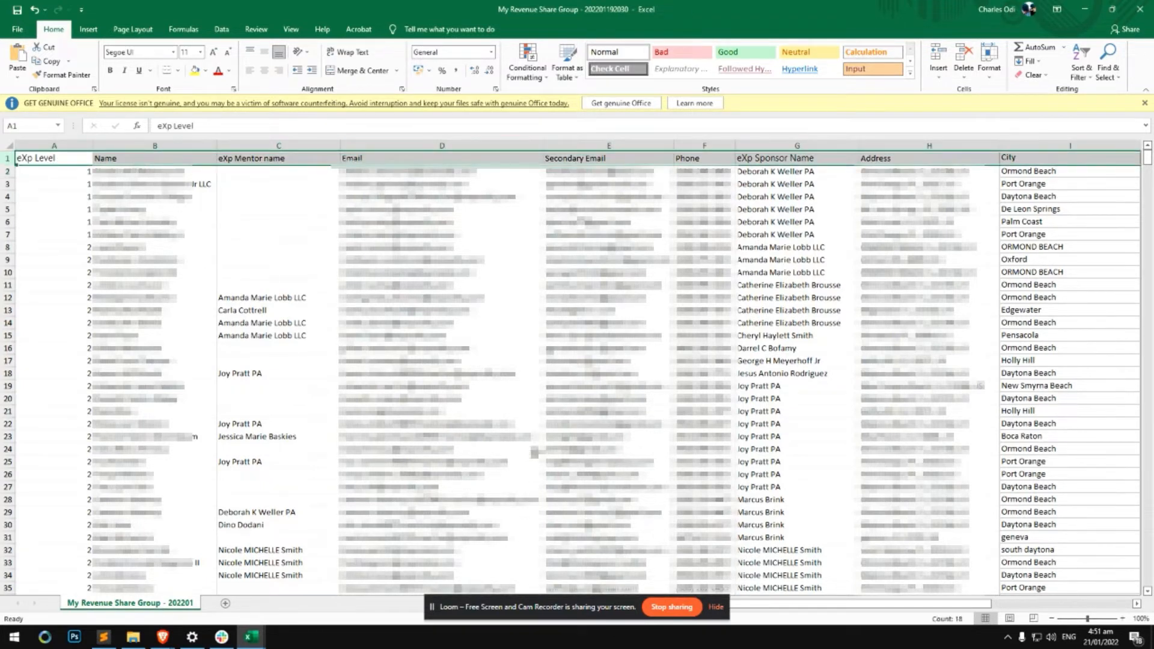
left_click_drag(803, 604, 851, 602)
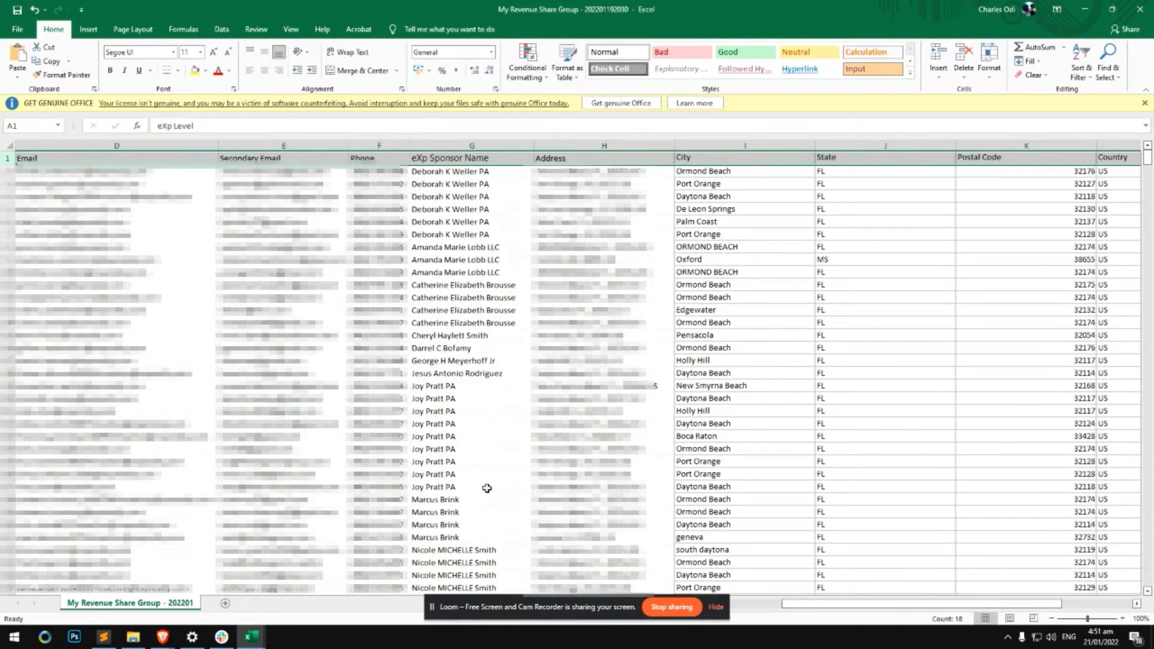
mouse_move(251, 636)
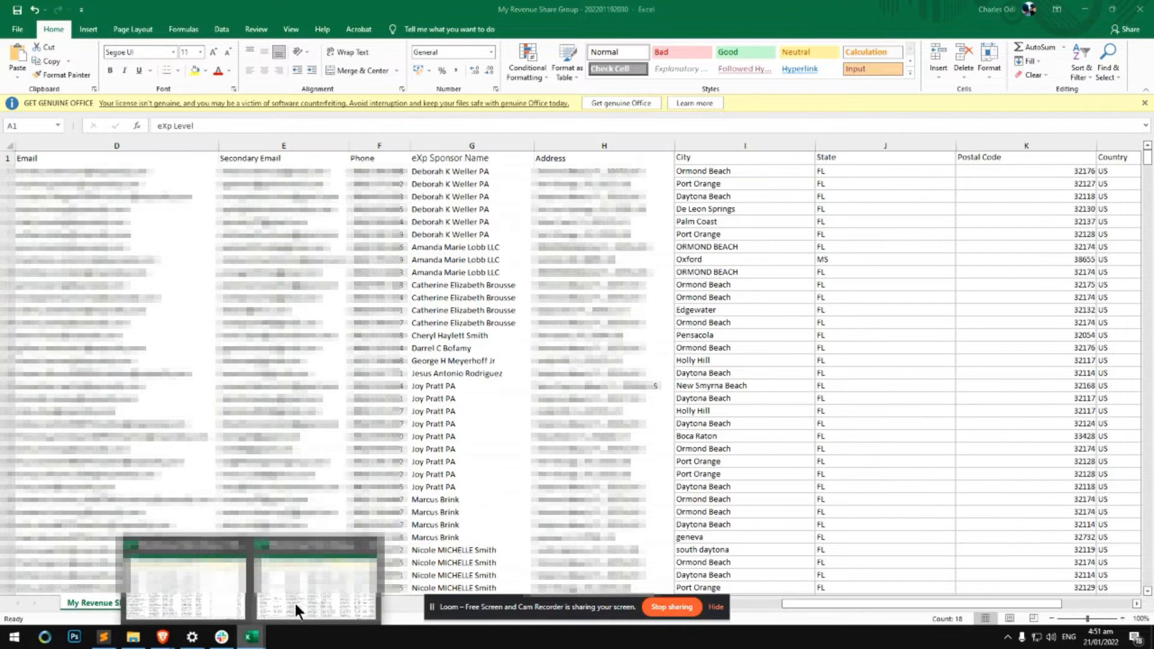
left_click(296, 603)
left_click_drag(900, 602, 969, 602)
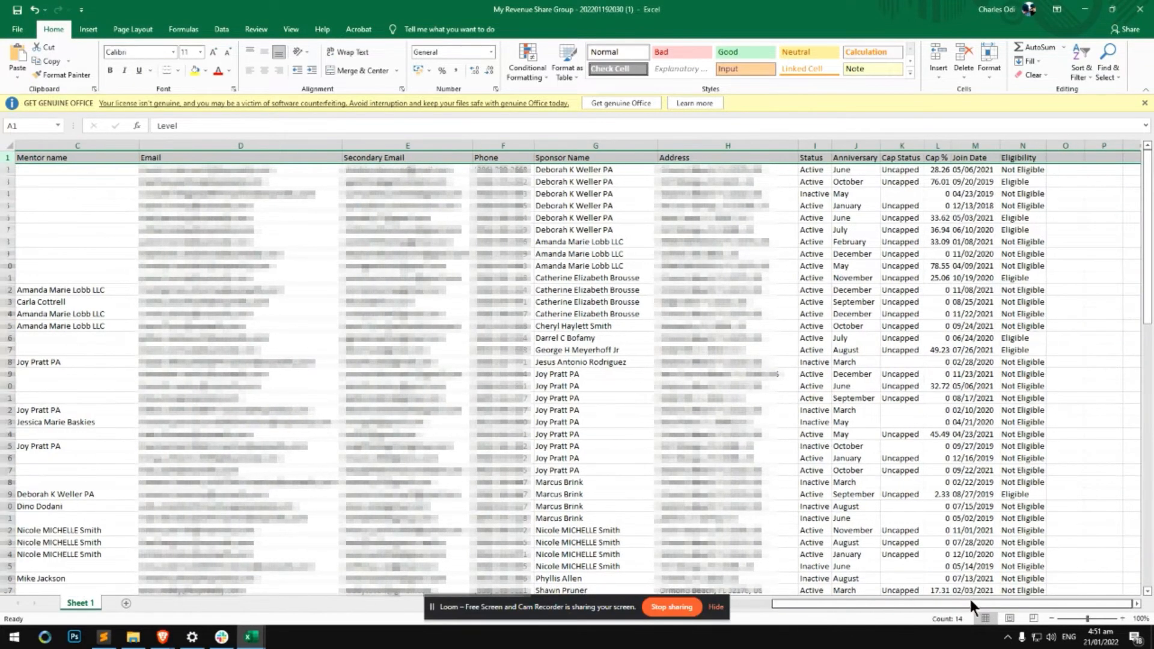
left_click(732, 146)
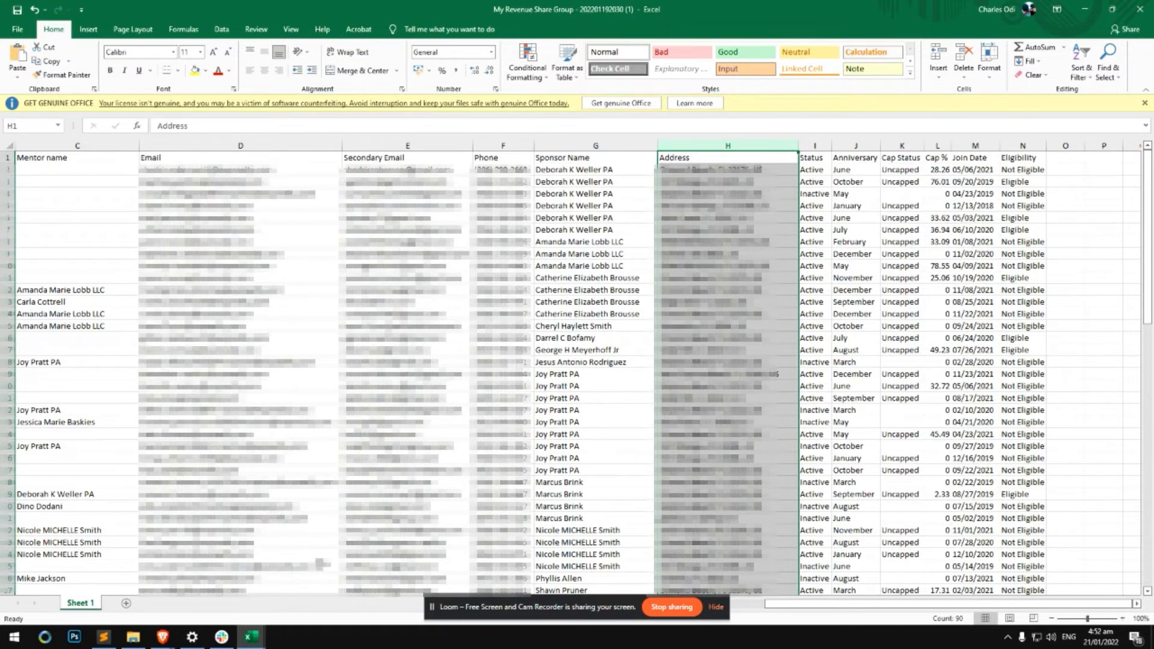
Check the eXp Sponsor Name header, then return to AttractZen's Who Invited You? custom field
mouse_move(245, 642)
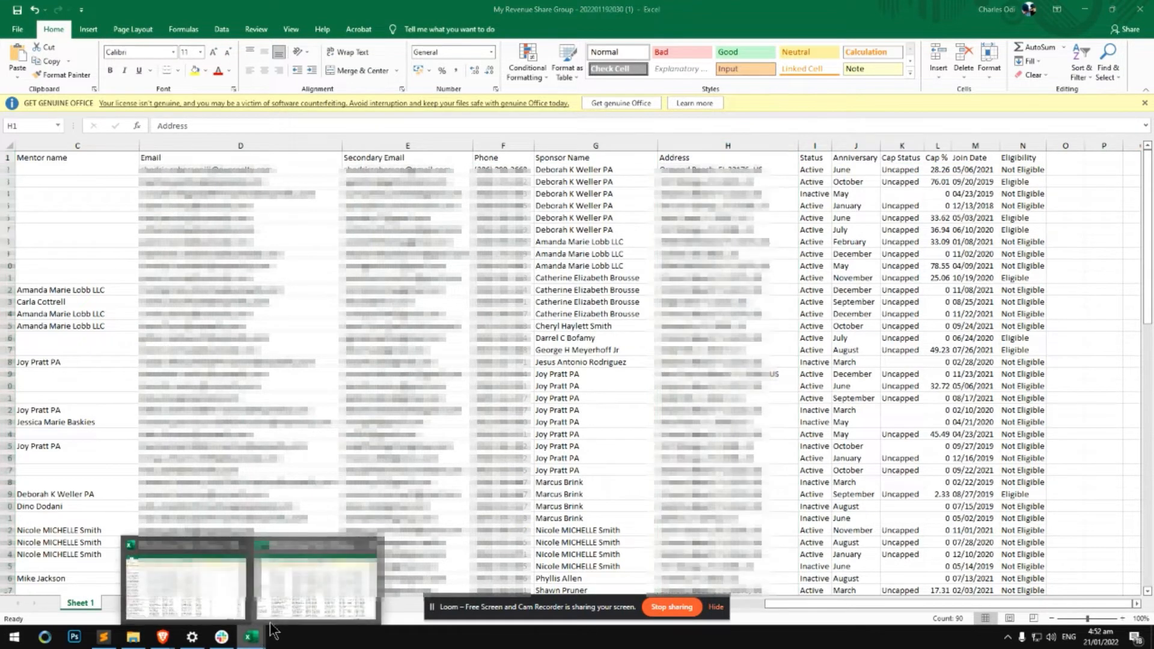
left_click(225, 604)
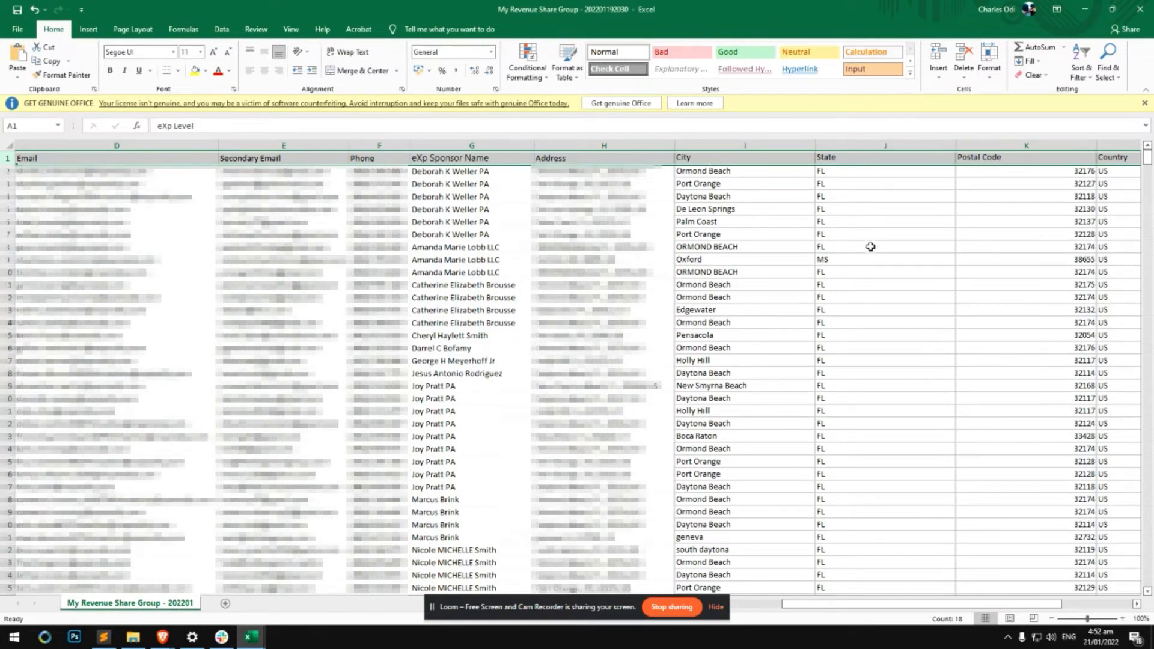
left_click(444, 157)
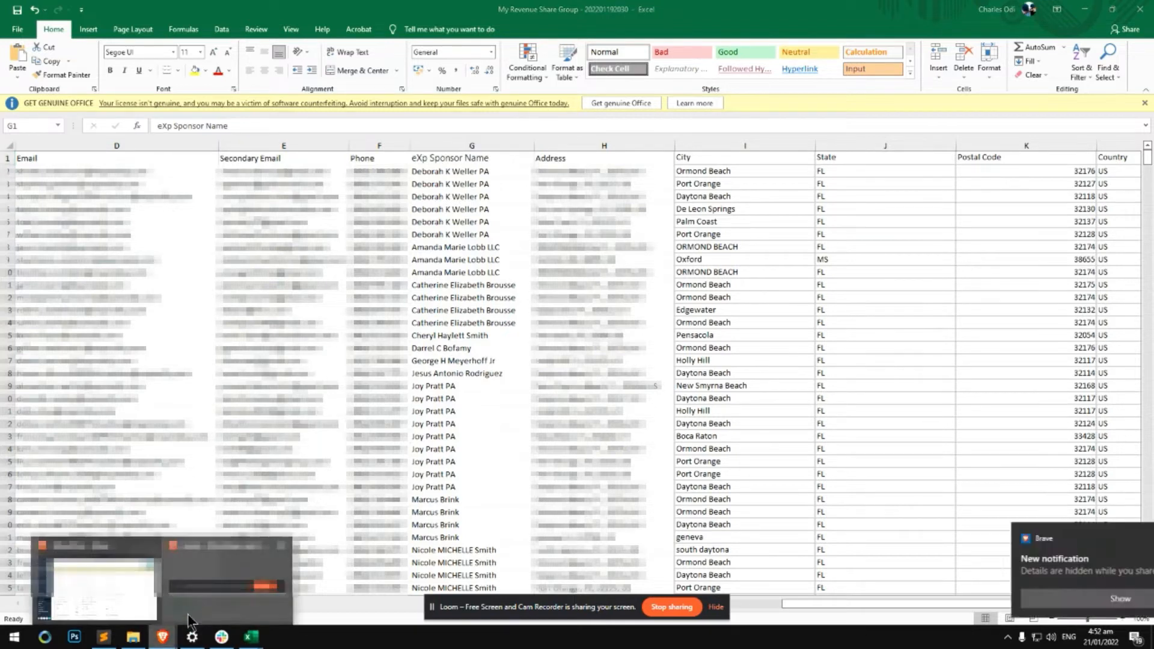
left_click(163, 637)
left_click_drag(249, 293, 193, 294)
Upload My Revenue Share Group - 202201192030.csv via Contacts > Import Contacts and continue to mapping
left_click(214, 292)
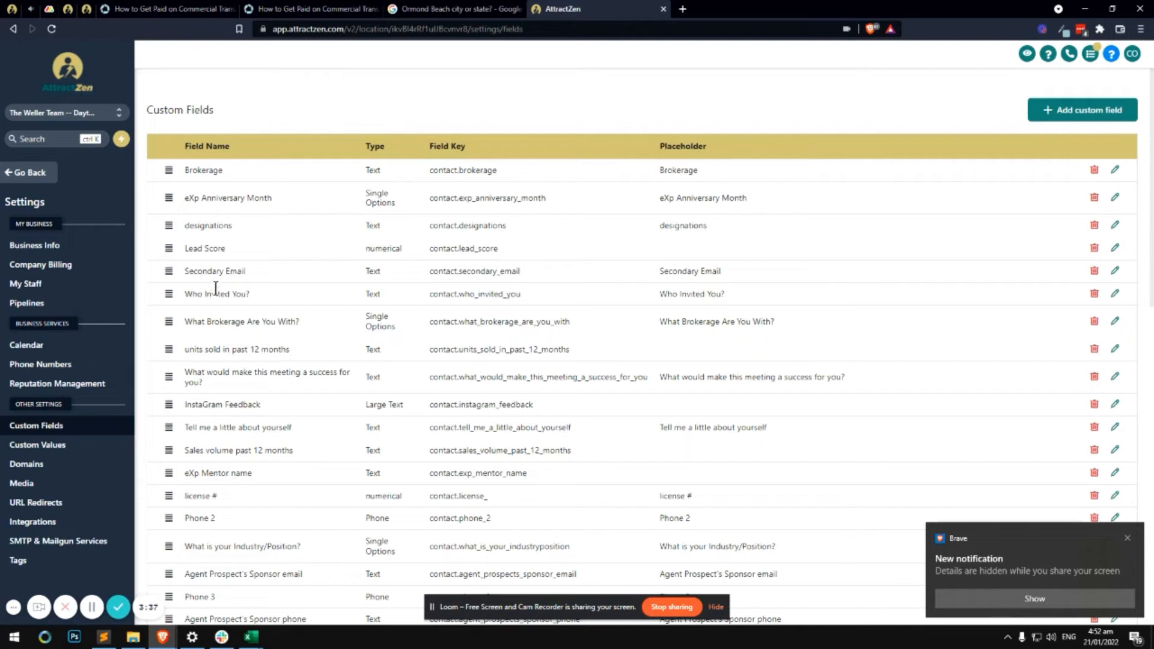
left_click(47, 178)
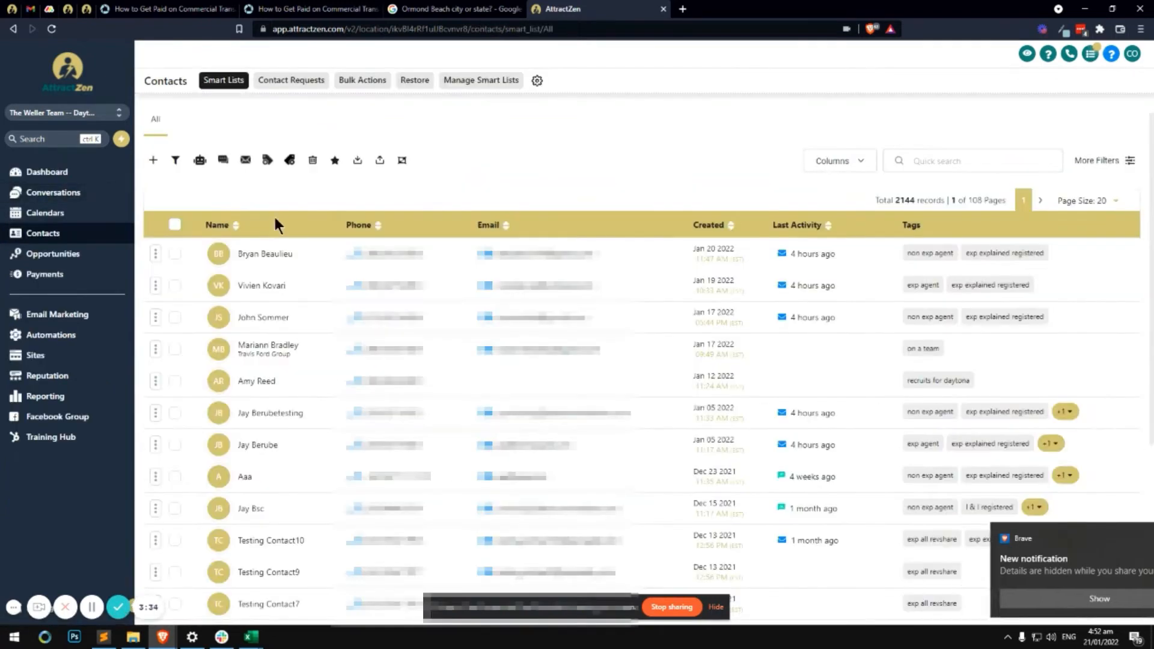
left_click(380, 161)
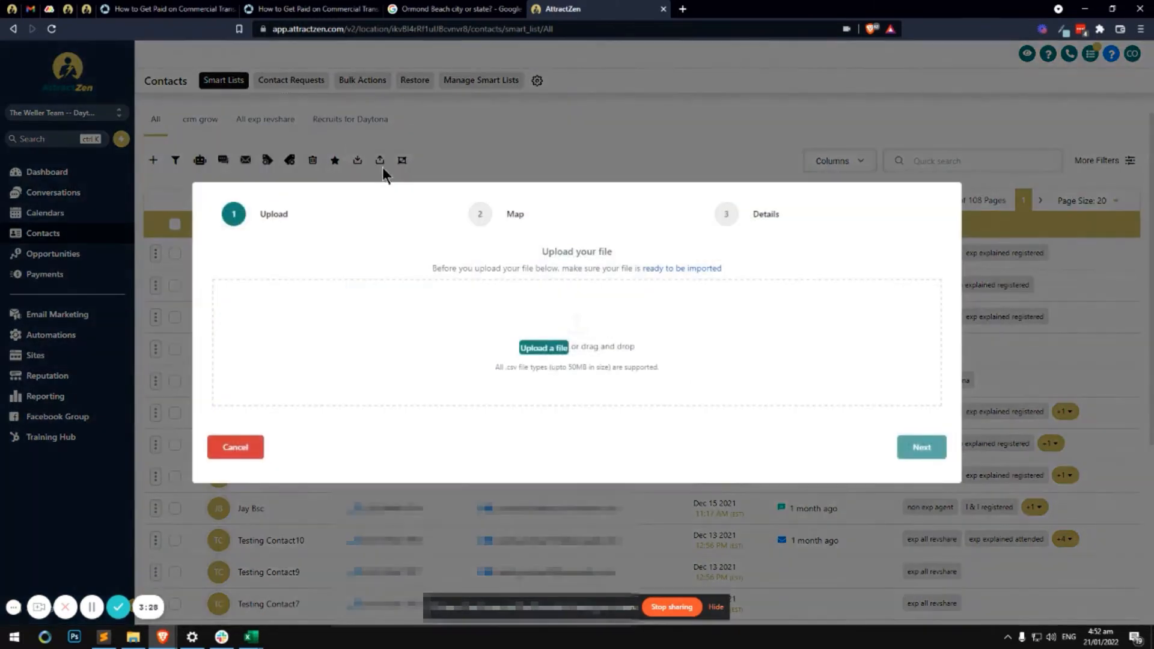
left_click(544, 350)
double_click(368, 251)
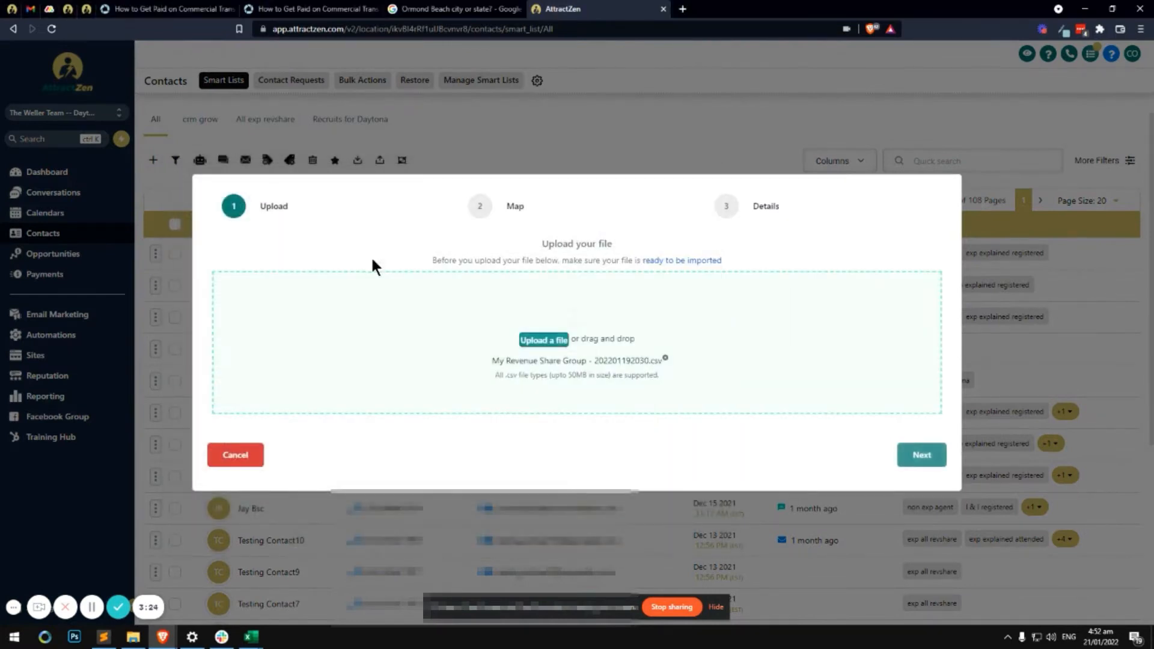
left_click(921, 455)
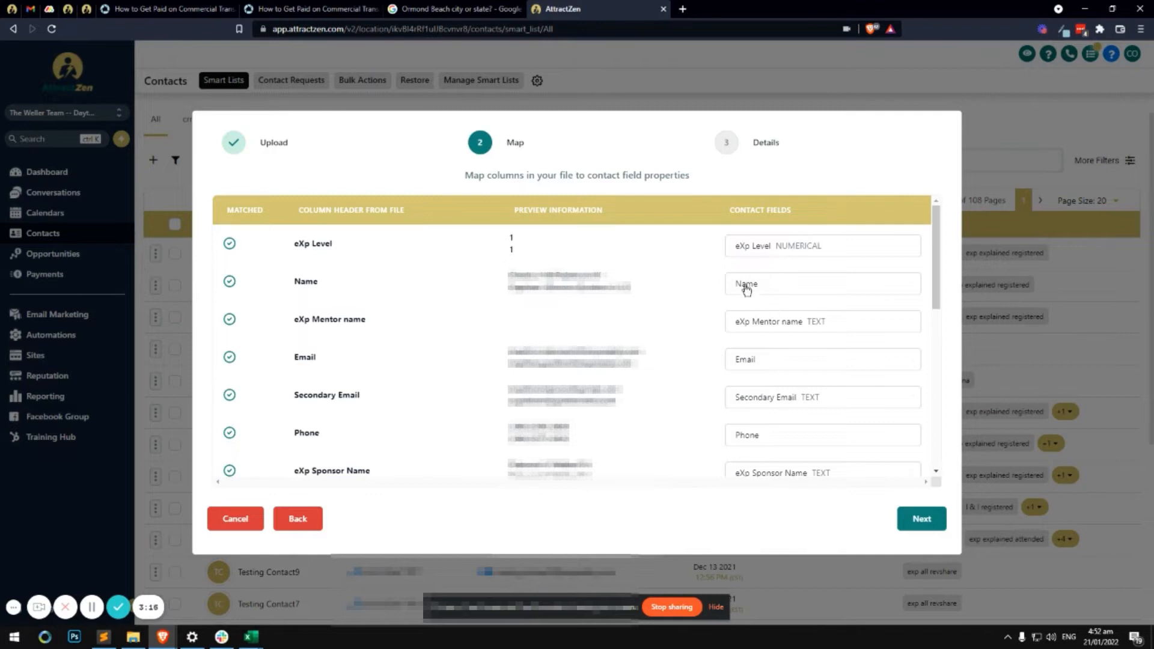
Review the auto-matched column mappings and locate the eXp Mentor name column
scroll(755, 297, "down", 4)
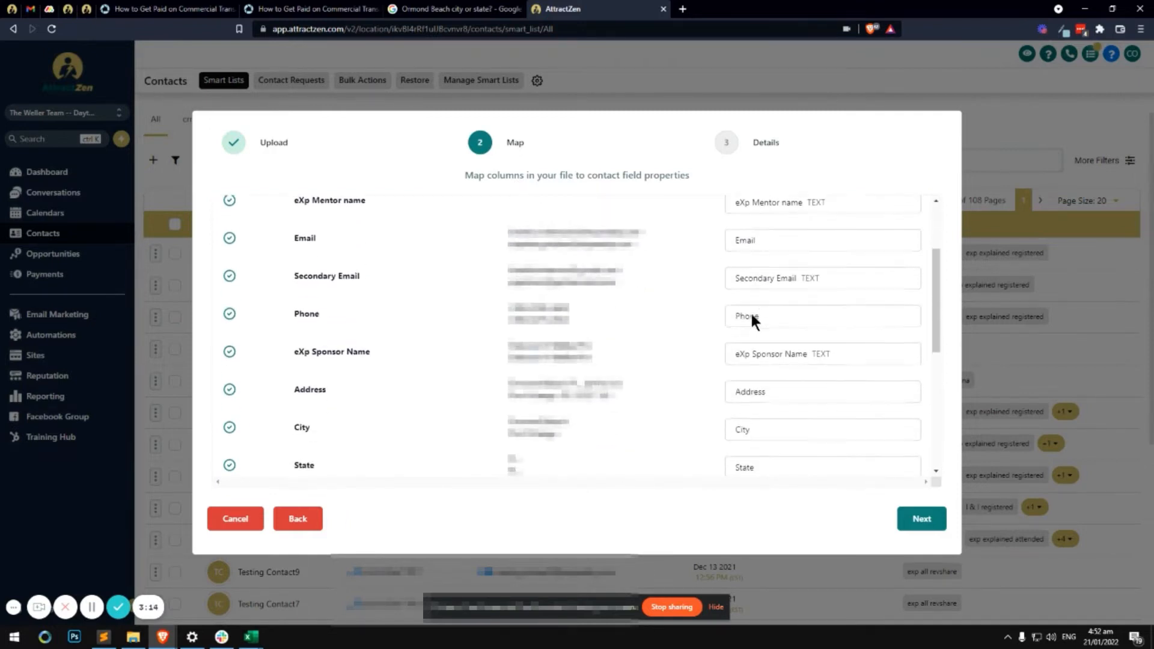
scroll(754, 319, "down", 5)
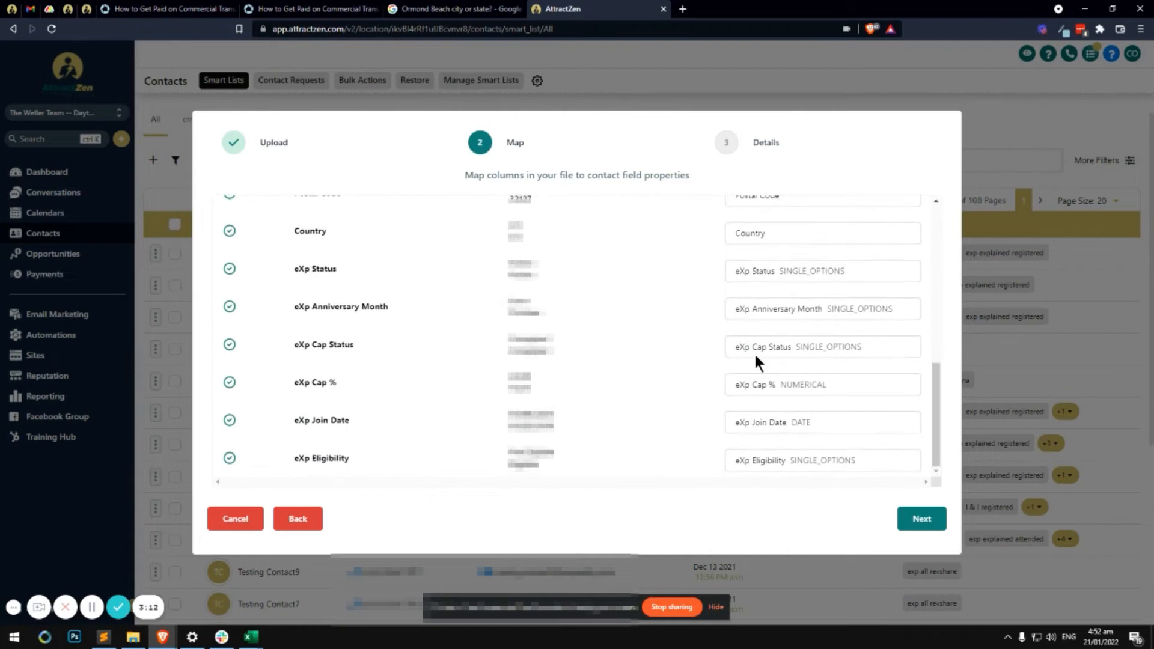
scroll(741, 401, "up", 9)
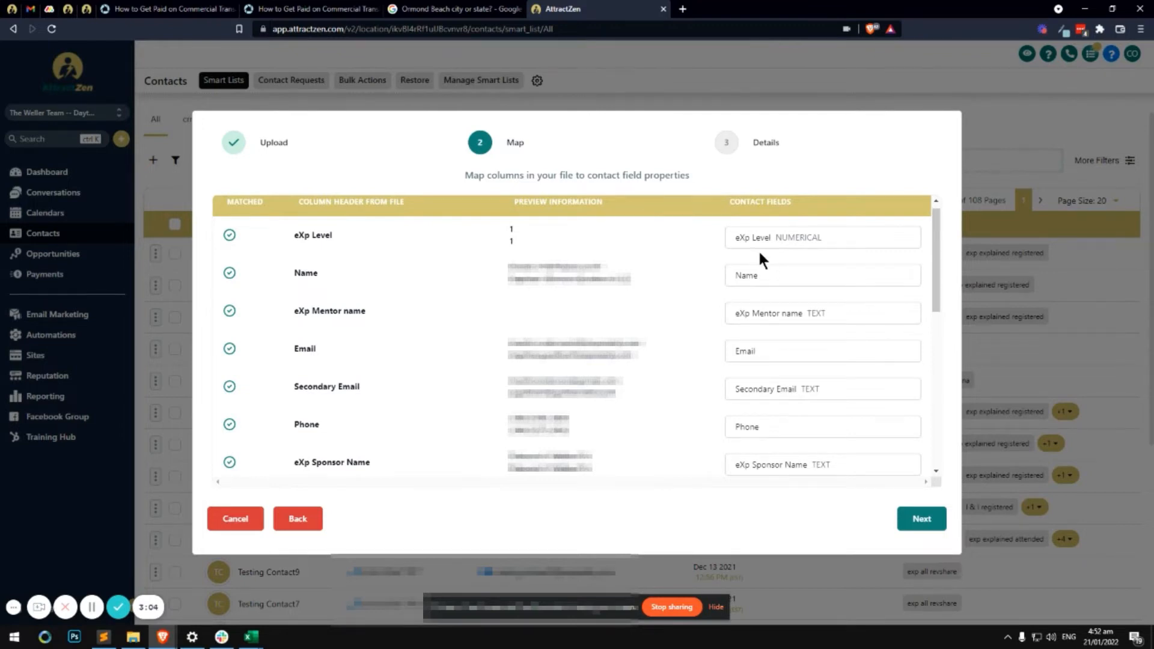
scroll(759, 250, "down", 1)
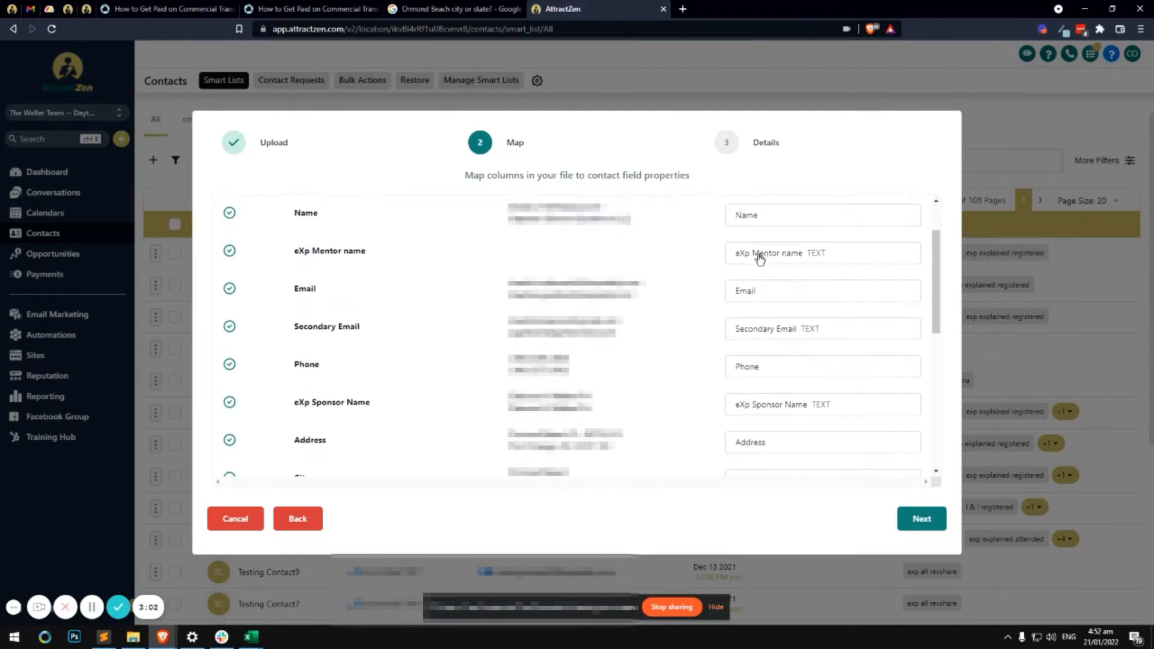
scroll(442, 290, "up", 1)
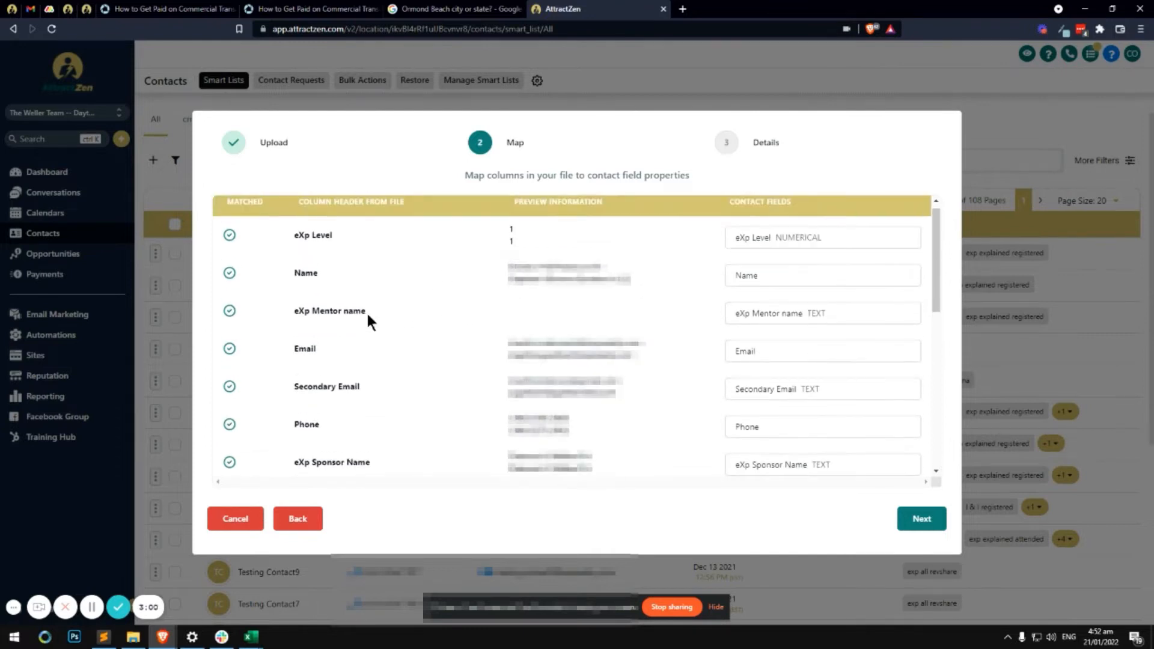
left_click_drag(366, 311, 314, 311)
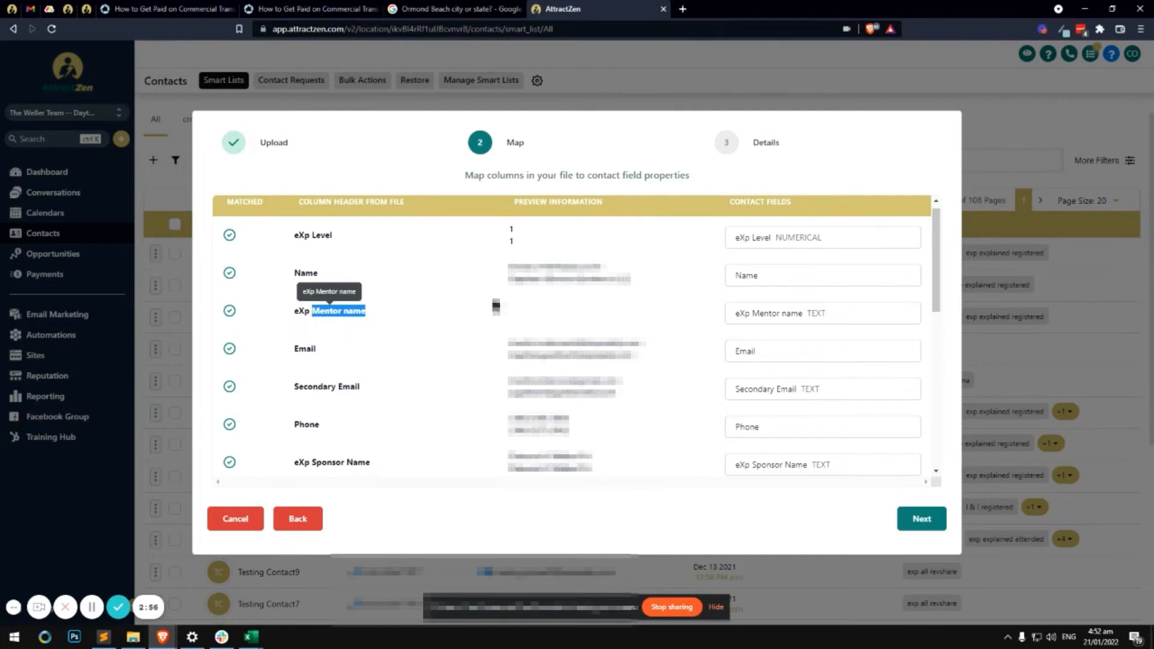
Map the eXp Mentor name column to the eXp Mentor name field, found by searching 'exp'
left_click(772, 316)
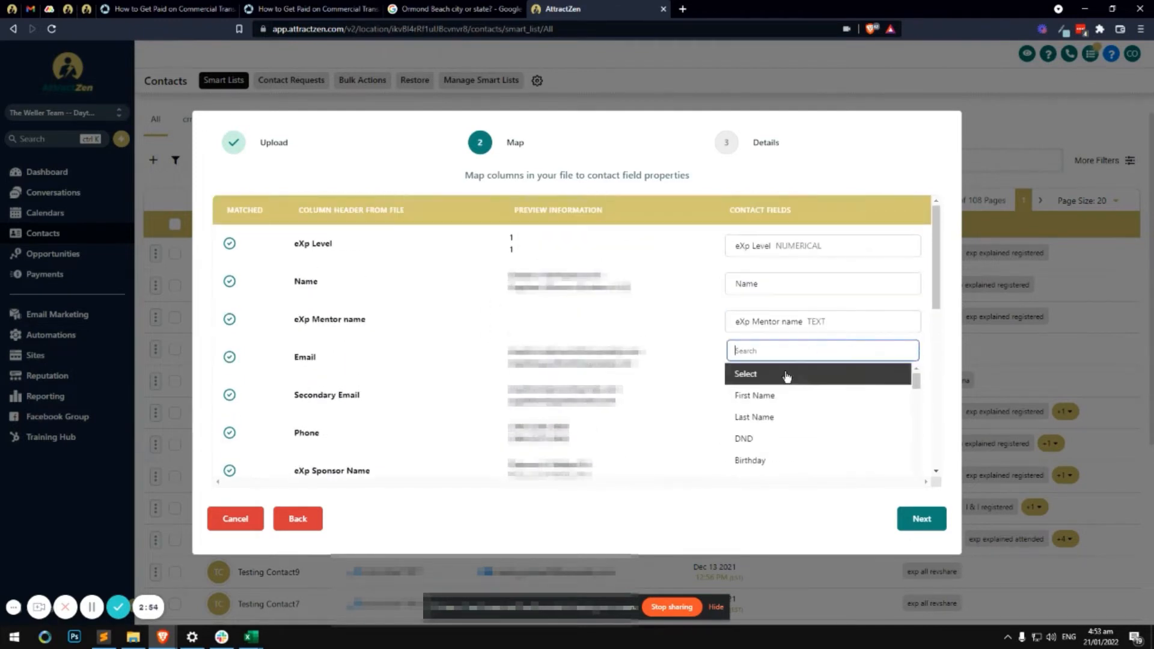
left_click(782, 373)
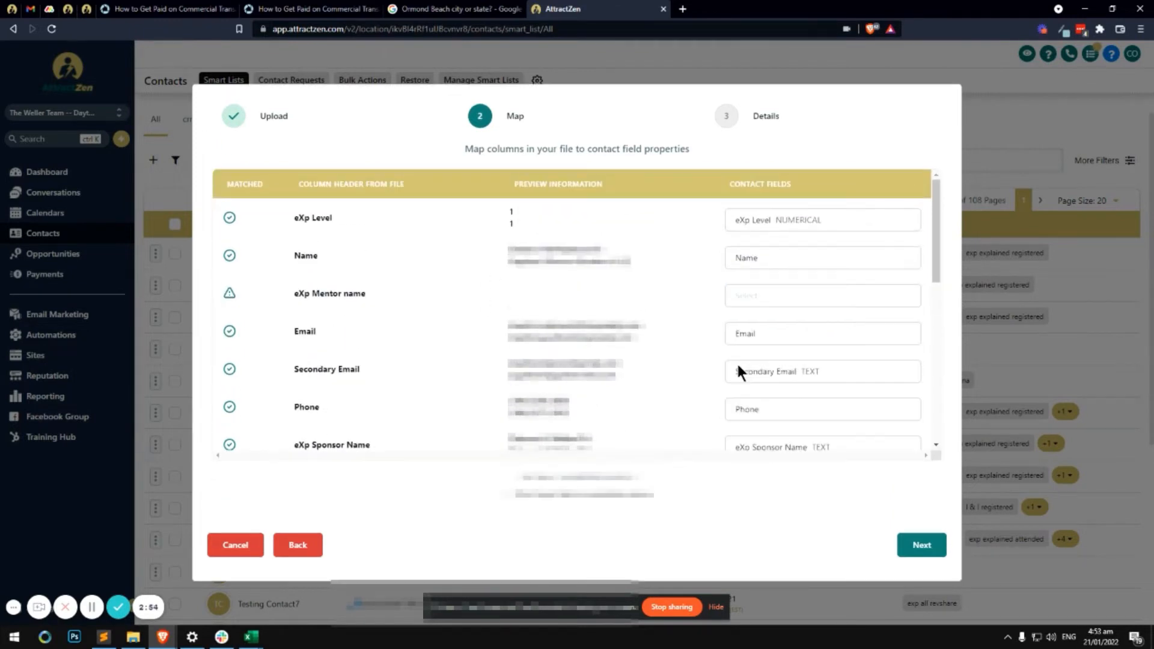
left_click(770, 305)
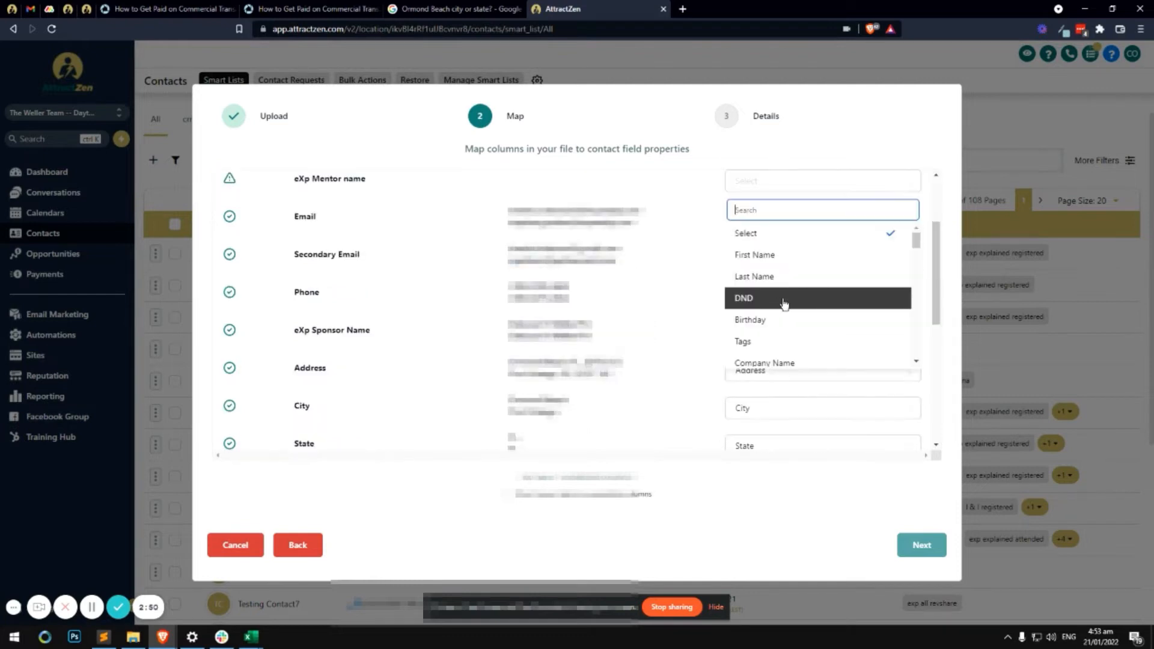
left_click(813, 208)
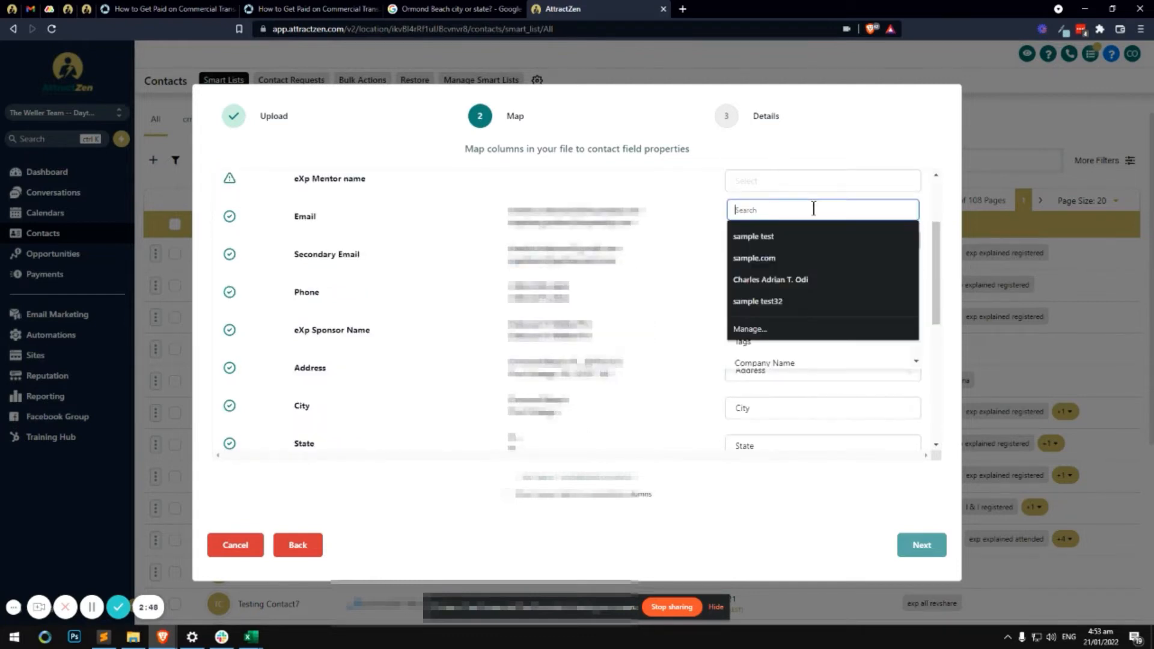
type("exp")
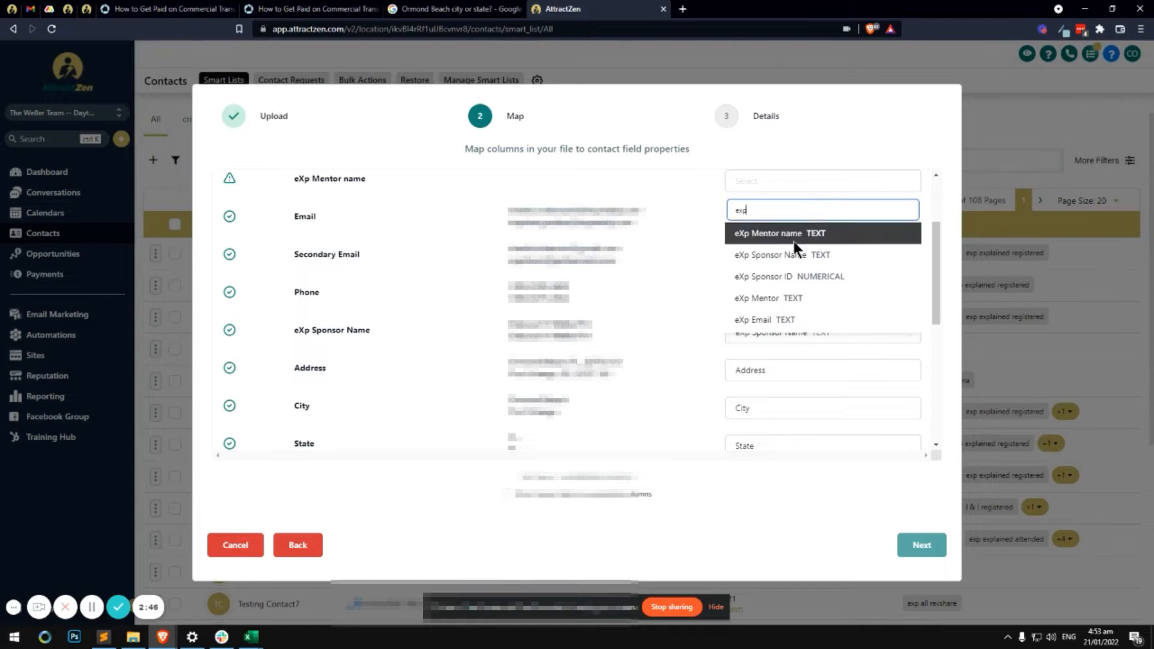
left_click(793, 238)
scroll(670, 301, "up", 3)
triple_click(304, 320)
left_click(381, 325)
triple_click(305, 321)
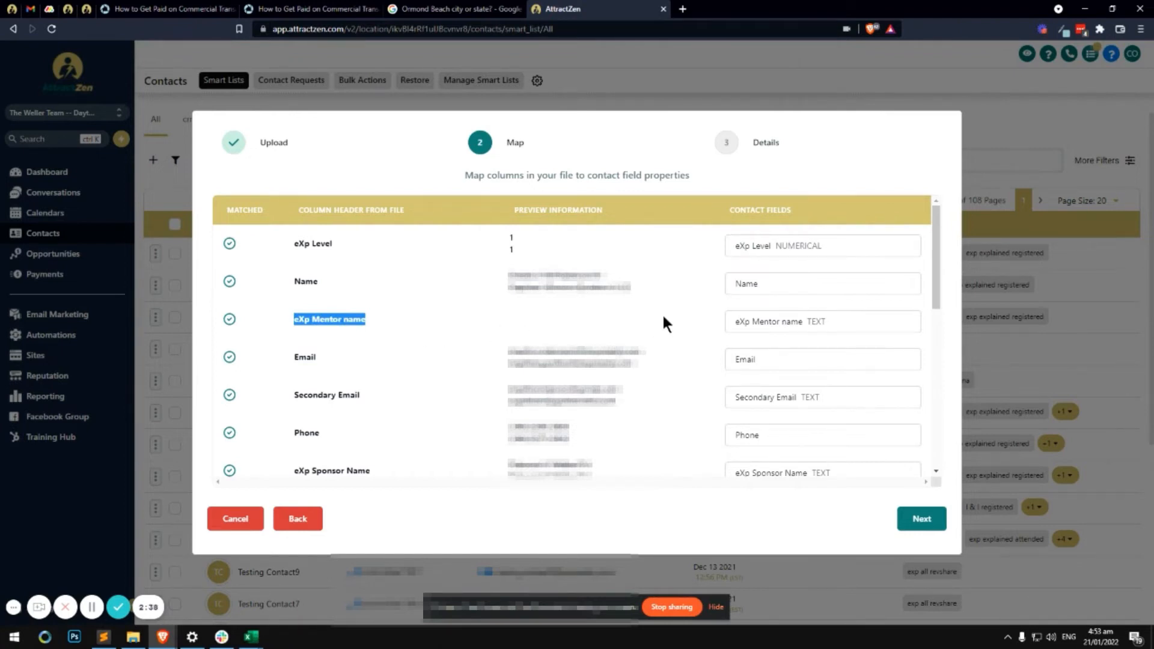
Review the remaining mappings and continue to the Details step
scroll(711, 298, "down", 2)
scroll(714, 294, "down", 4)
scroll(714, 293, "up", 4)
scroll(714, 294, "down", 3)
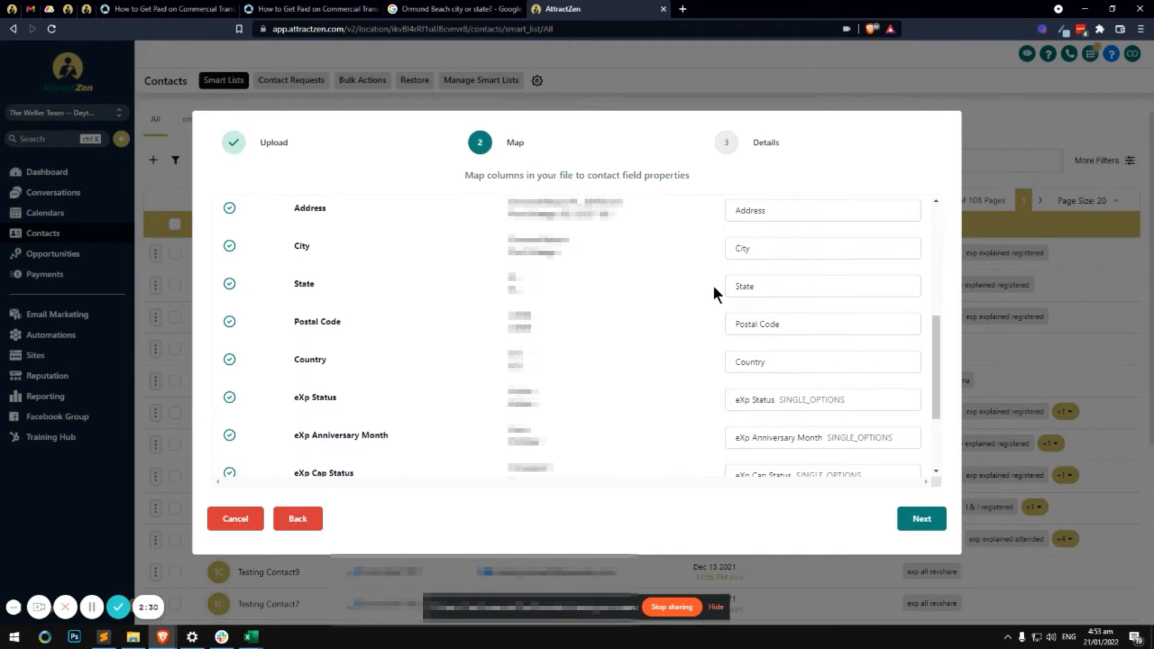
scroll(713, 290, "down", 2)
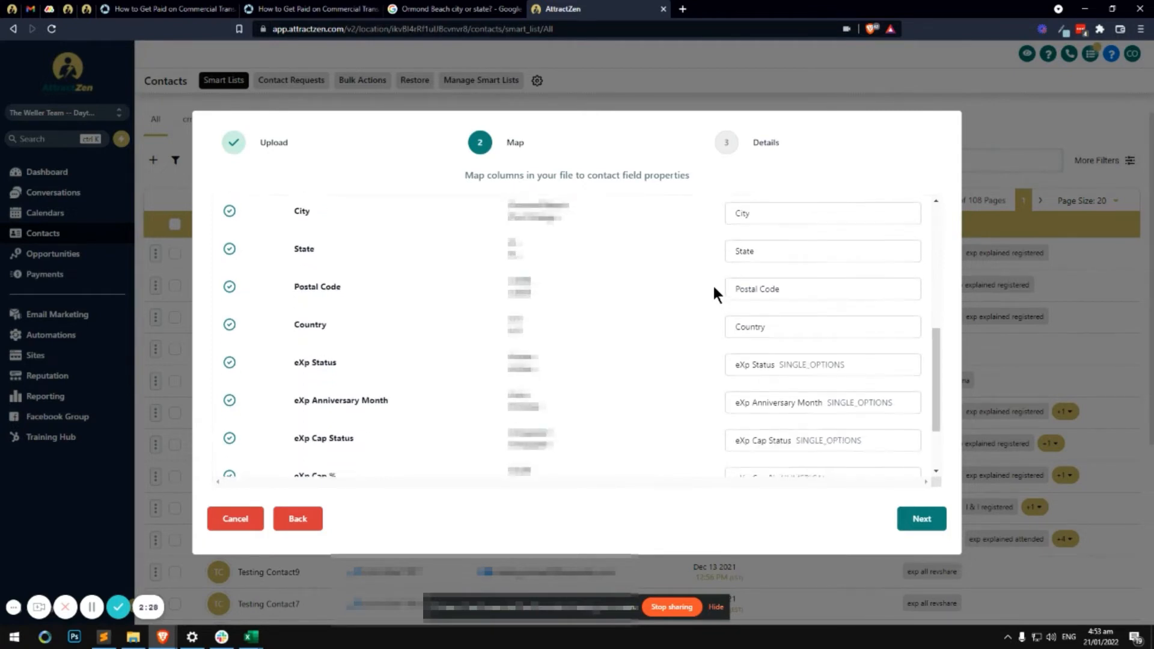
scroll(776, 350, "up", 7)
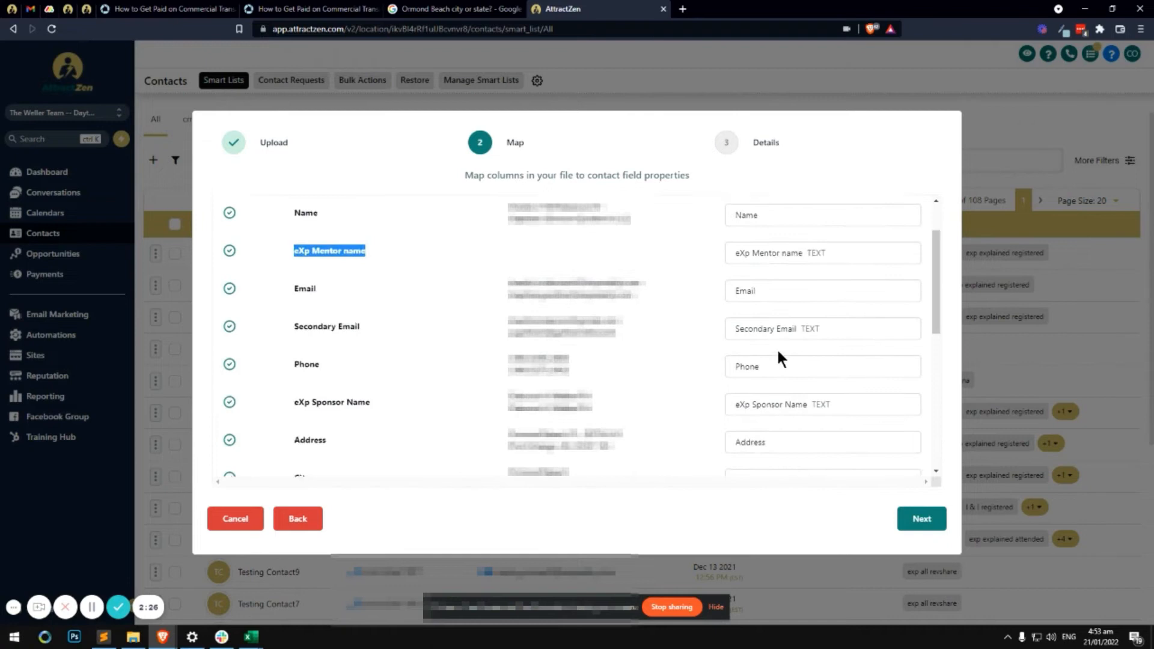
scroll(763, 266, "down", 7)
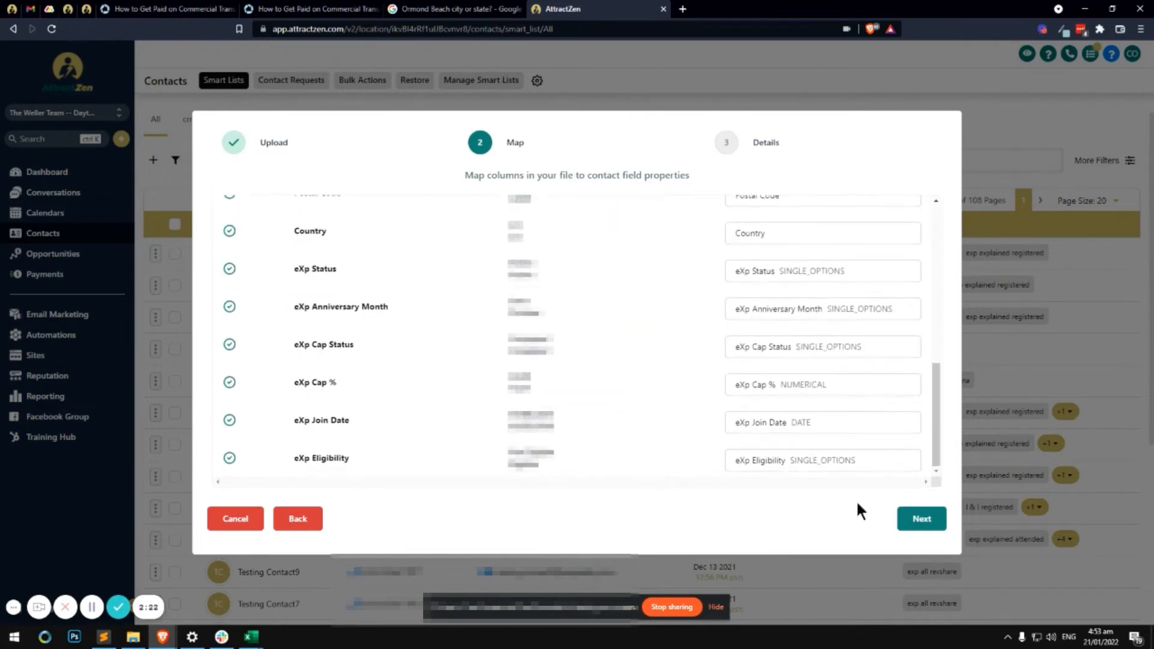
left_click(919, 518)
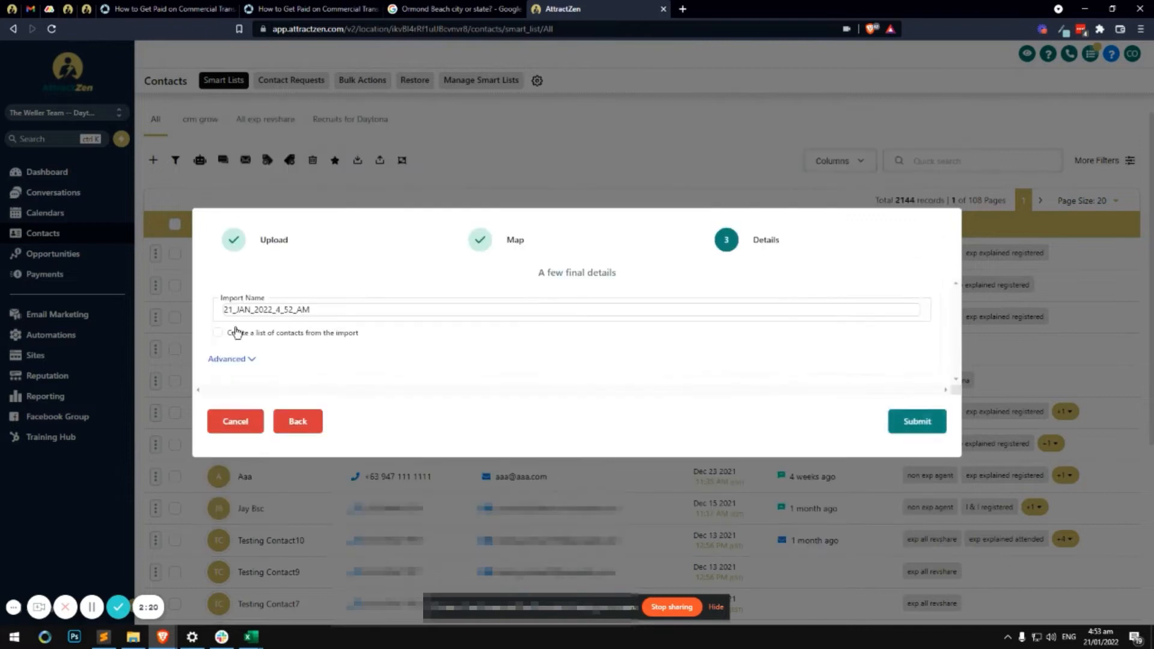
Expand the advanced import options and paste a tag name into the Tags field
left_click(233, 359)
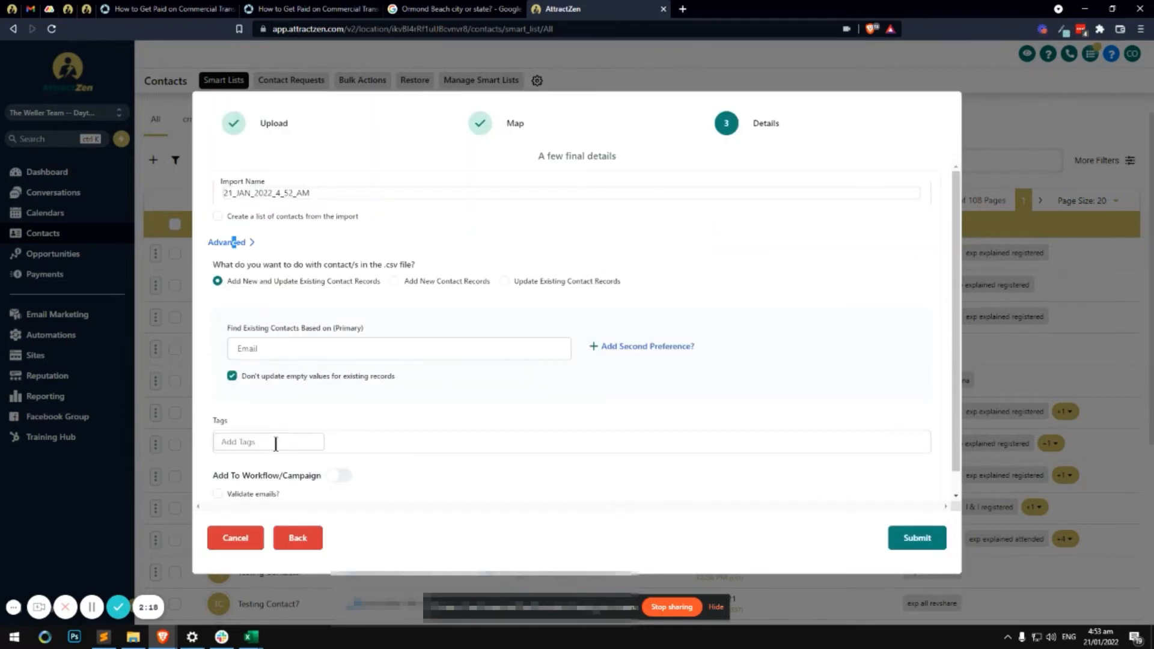
left_click(292, 434)
type("My Revenue Share Group")
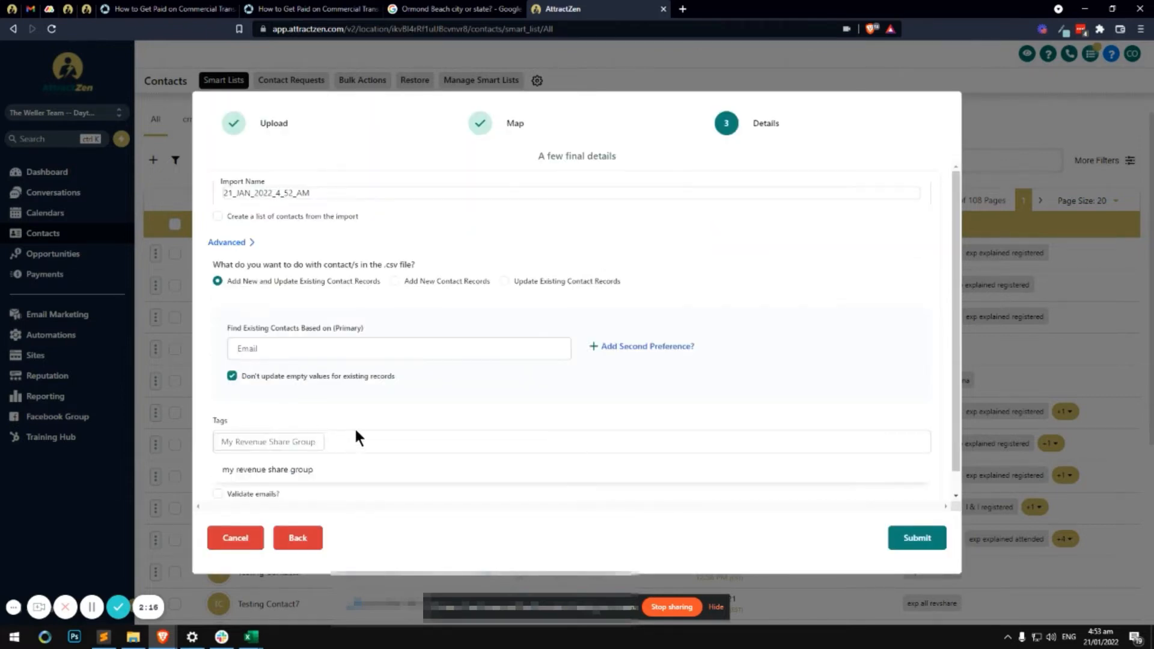
key("Return")
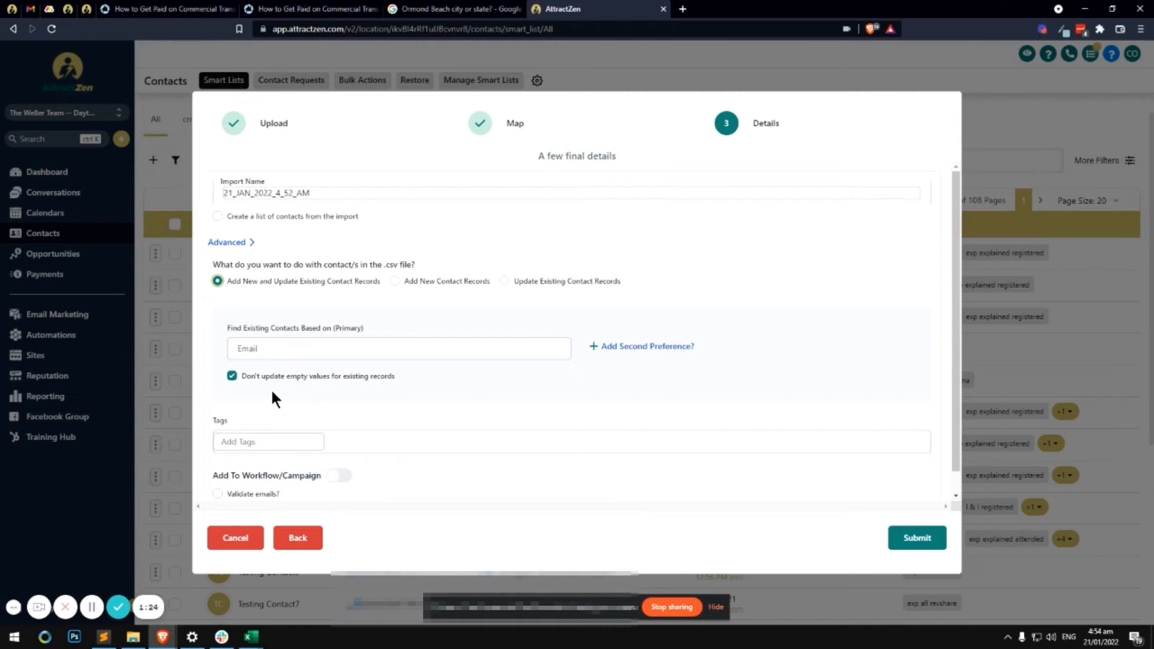
Keep skipping empty values on and apply the 'my revenue share group' tag suggestion
left_click(237, 376)
left_click(234, 381)
left_click(306, 433)
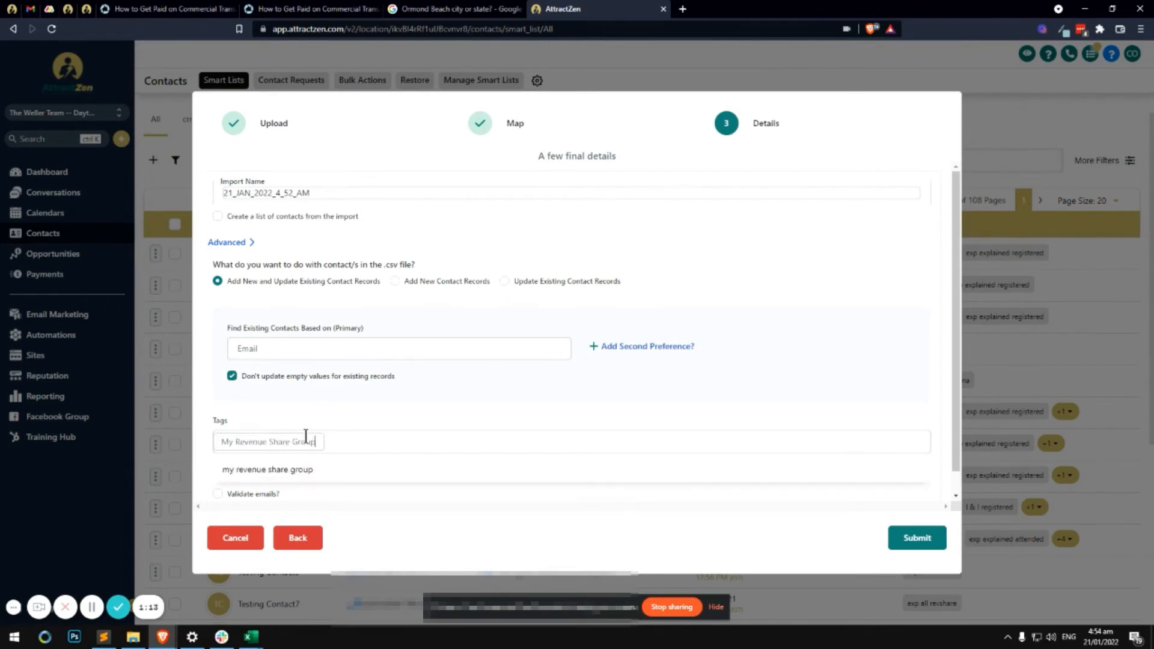
left_click(299, 469)
scroll(599, 464, "down", 1)
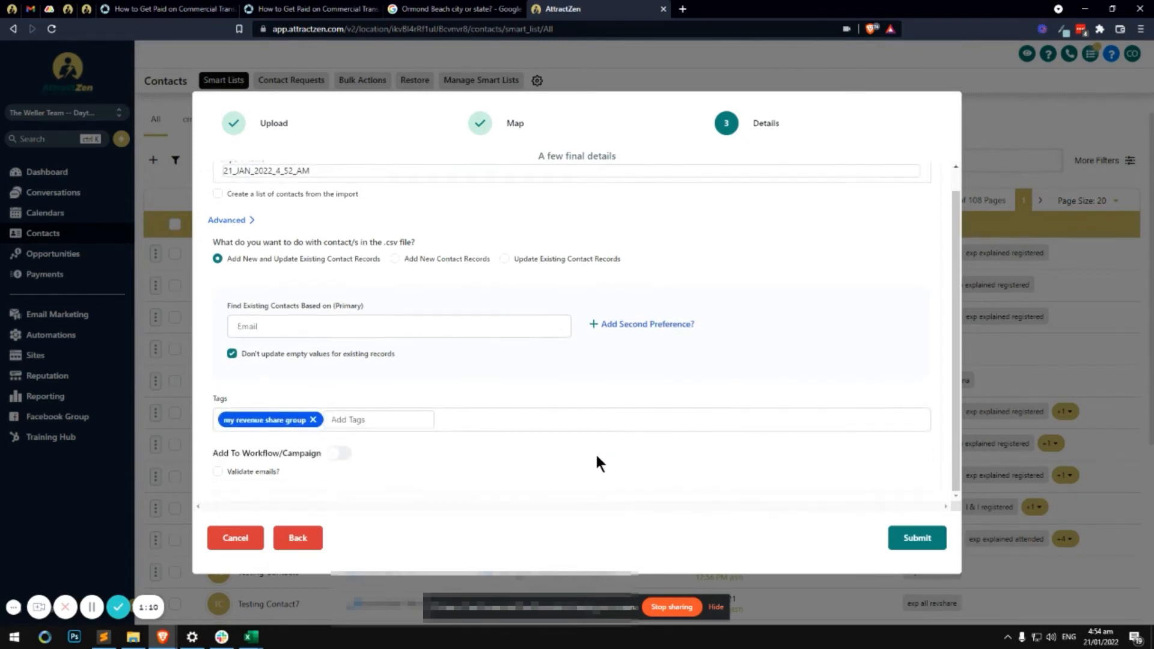
Submit the import and close the 'Your File is being Processed' notice
left_click(904, 543)
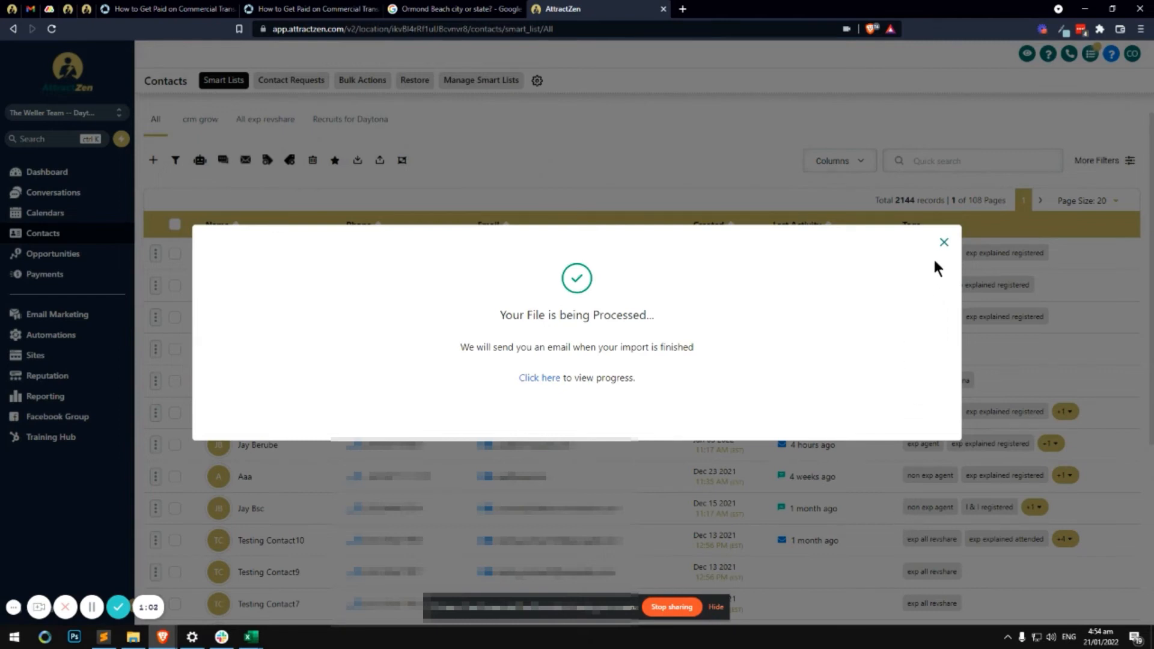
left_click(944, 242)
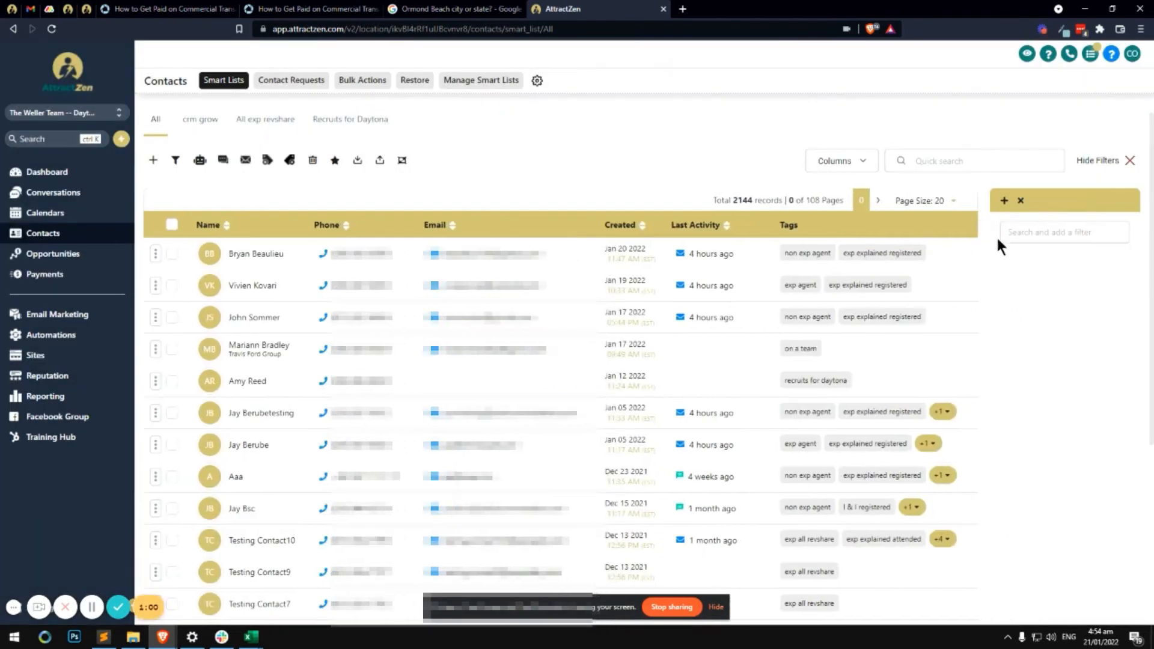
Remove the Import batch id filter from the contacts filters
left_click(1129, 161)
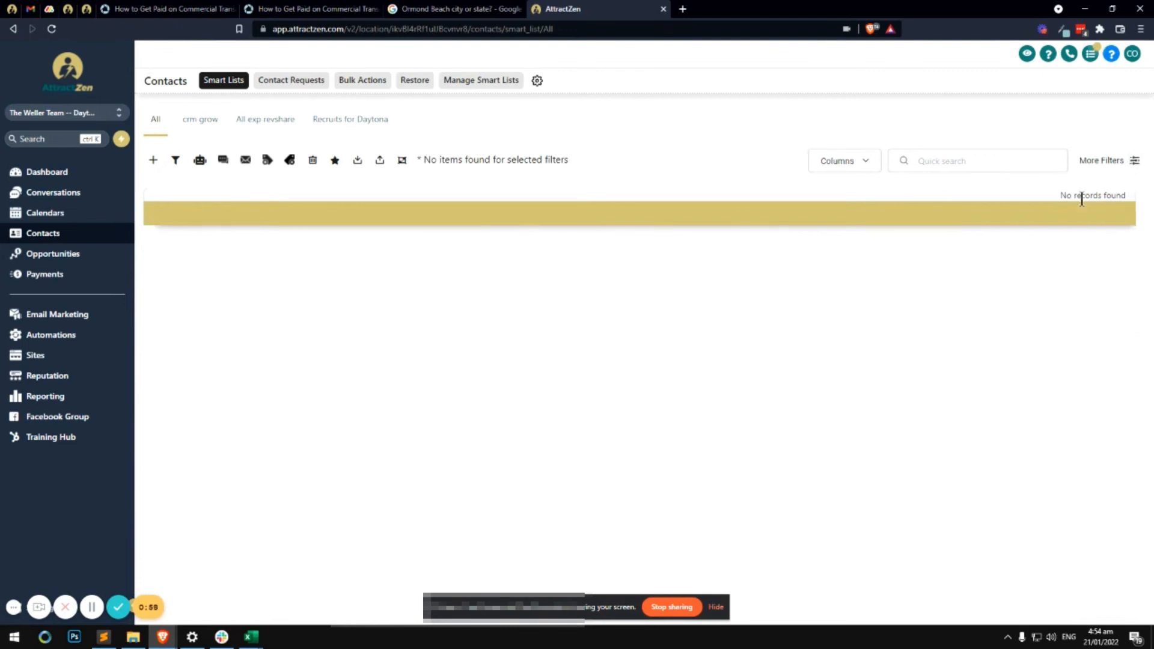
left_click(1112, 160)
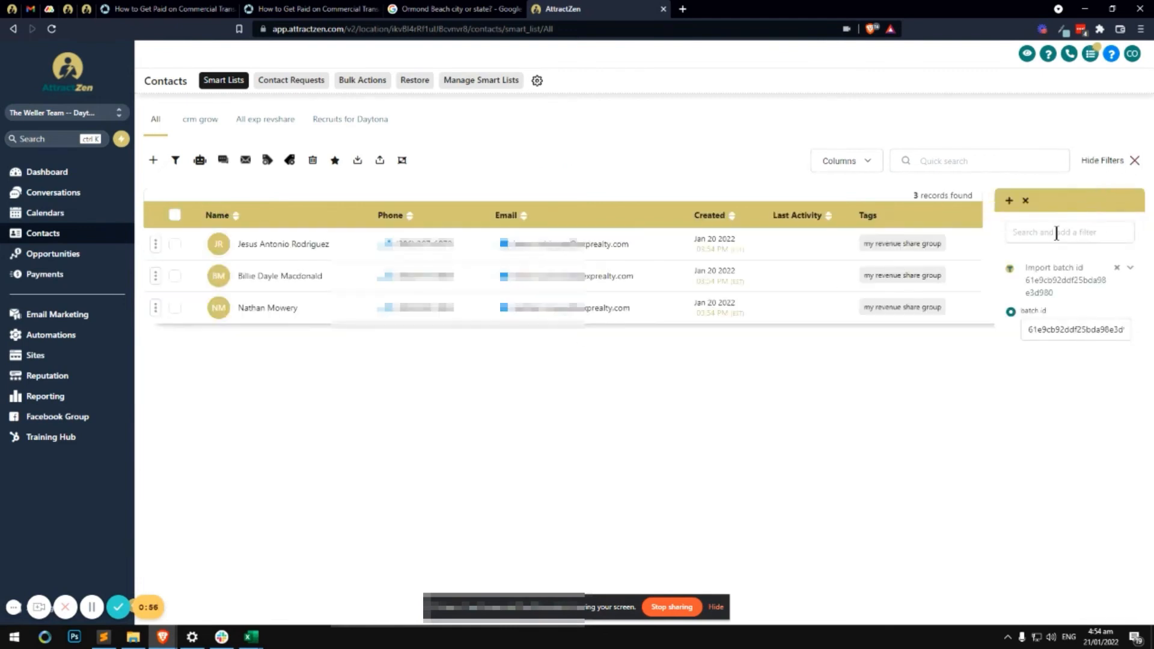
left_click(1117, 268)
Add a Tag is 'my revenue share group' filter, narrowing contacts to 89 records
left_click(1050, 236)
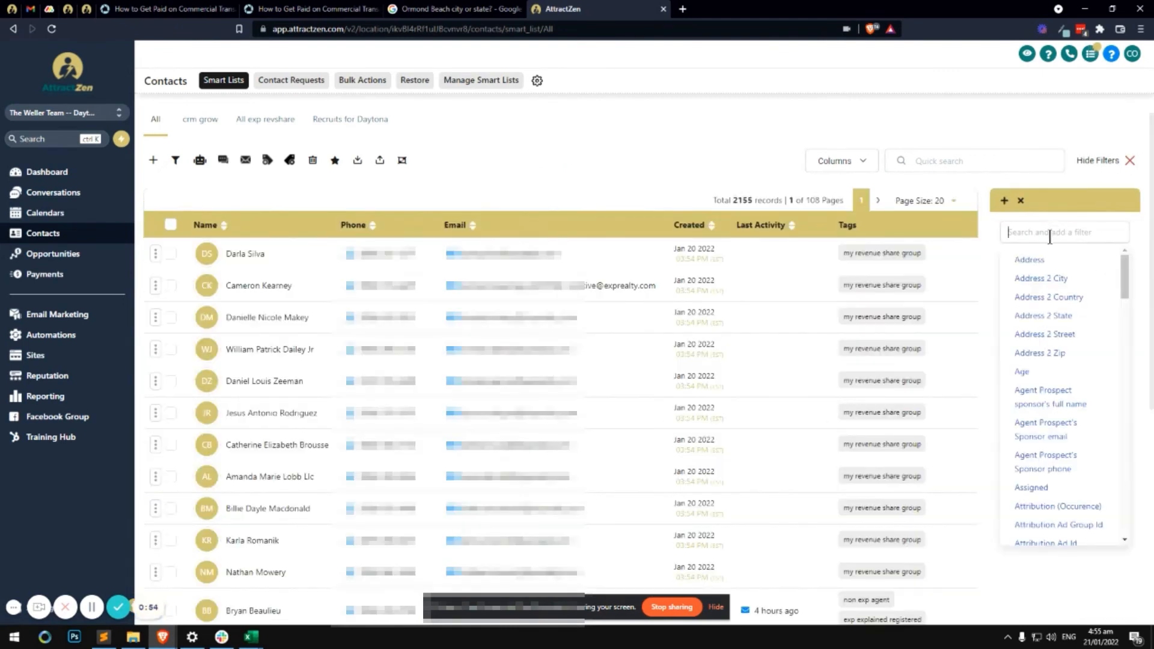
type("tag")
left_click(1033, 299)
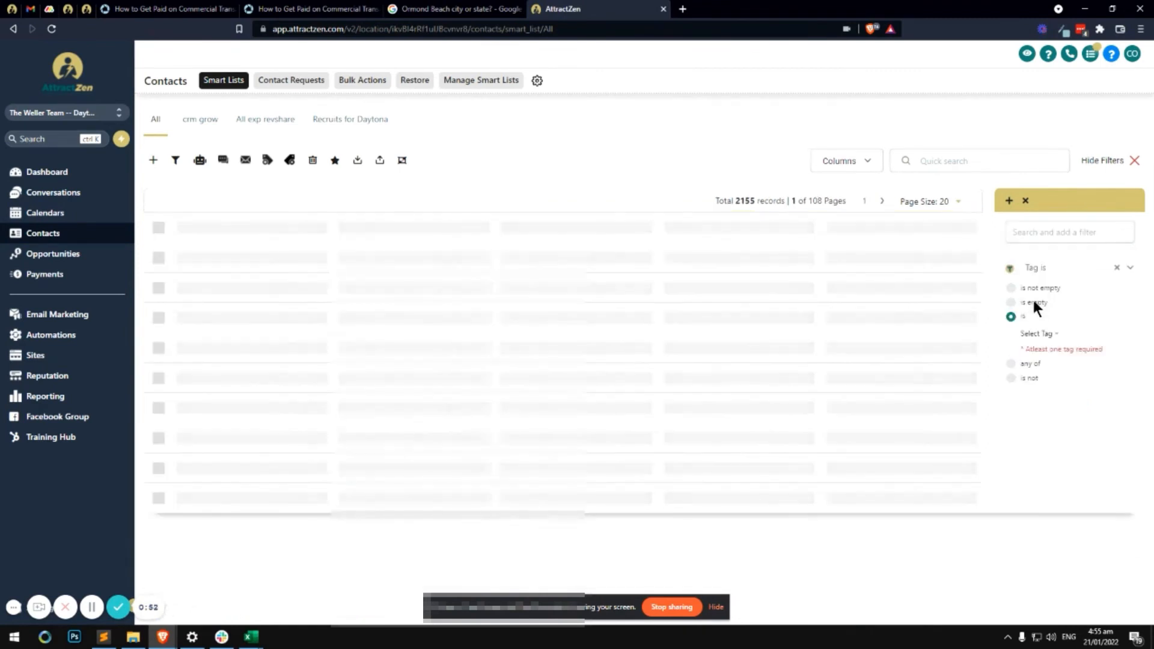
left_click(1035, 333)
key("ctrl+f")
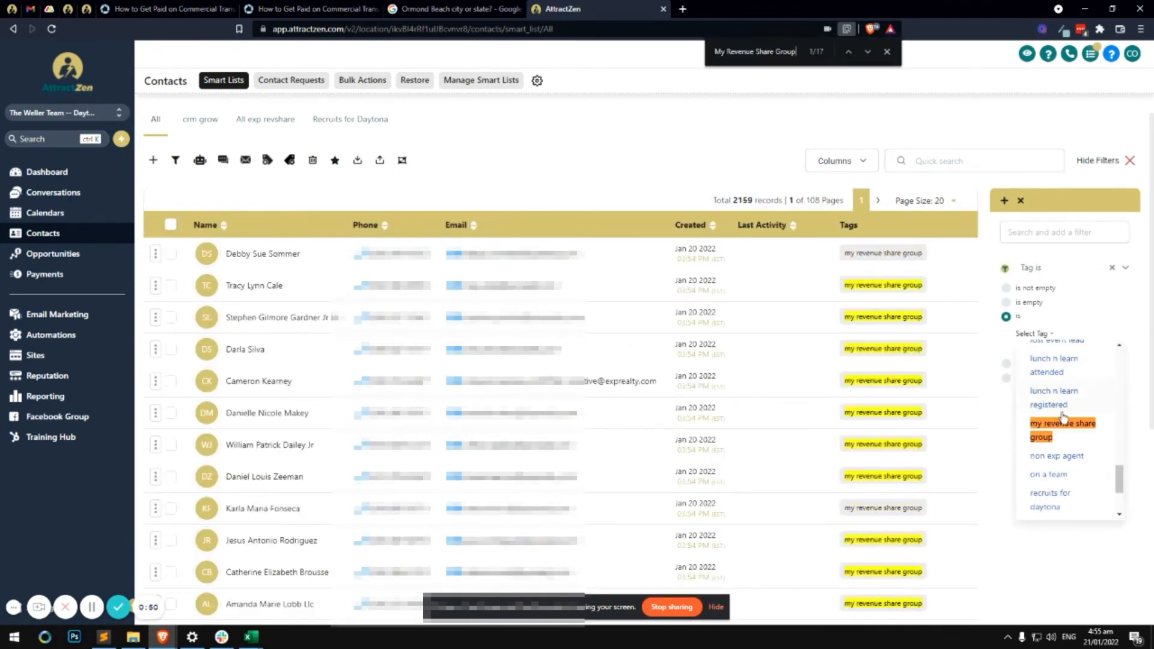
left_click(1057, 428)
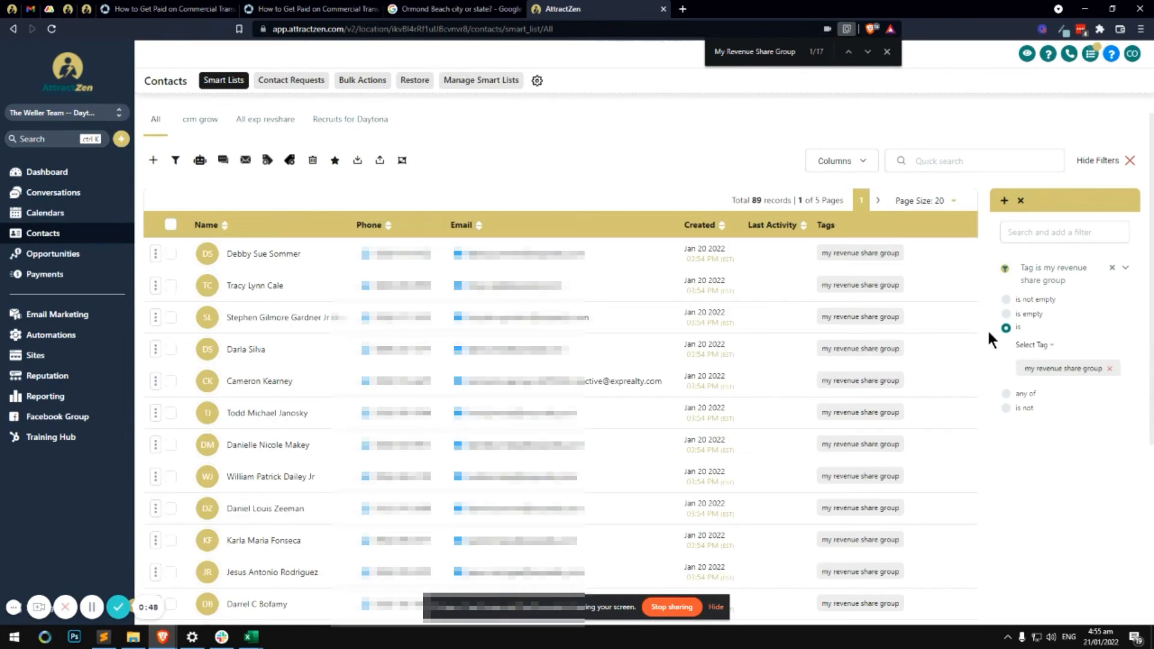
Save the filter as smart list 'My Revenue Share Group' and open its tab from All
left_click(1002, 201)
key("ctrl+a")
type("My Revenue Share Group")
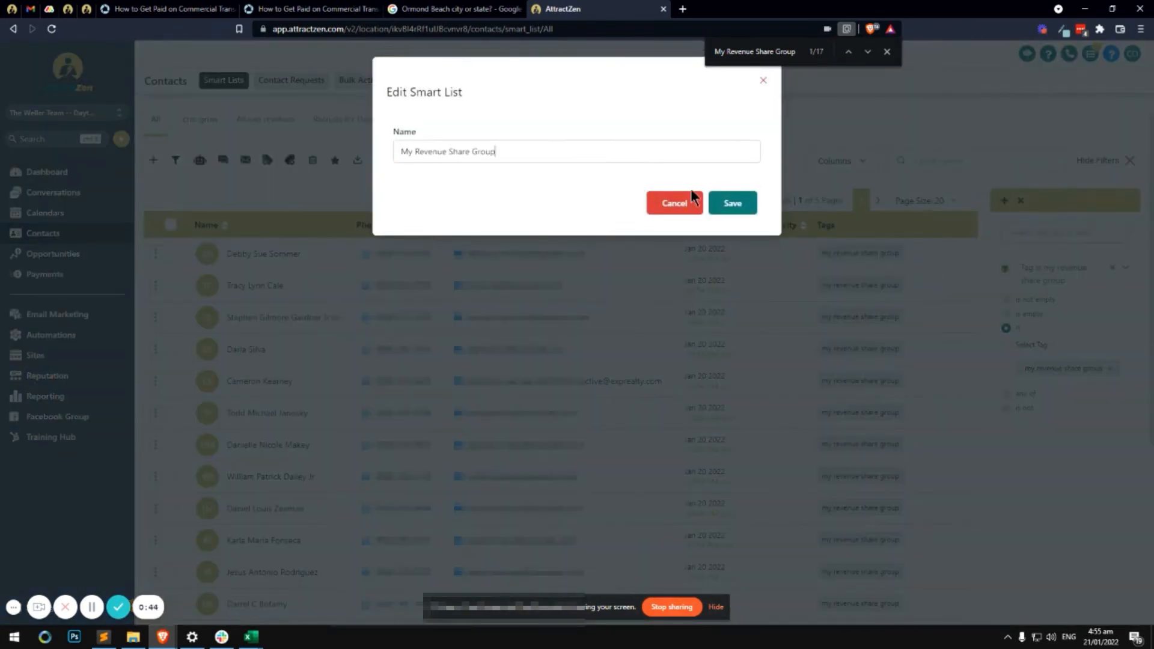
left_click(724, 196)
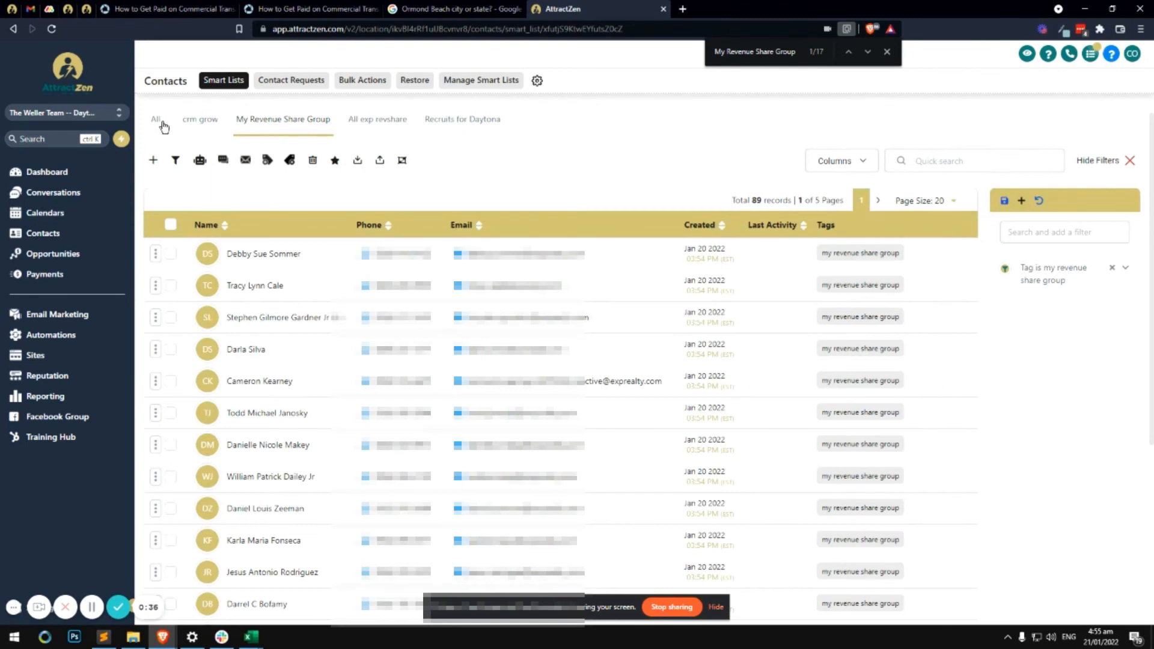
left_click(157, 120)
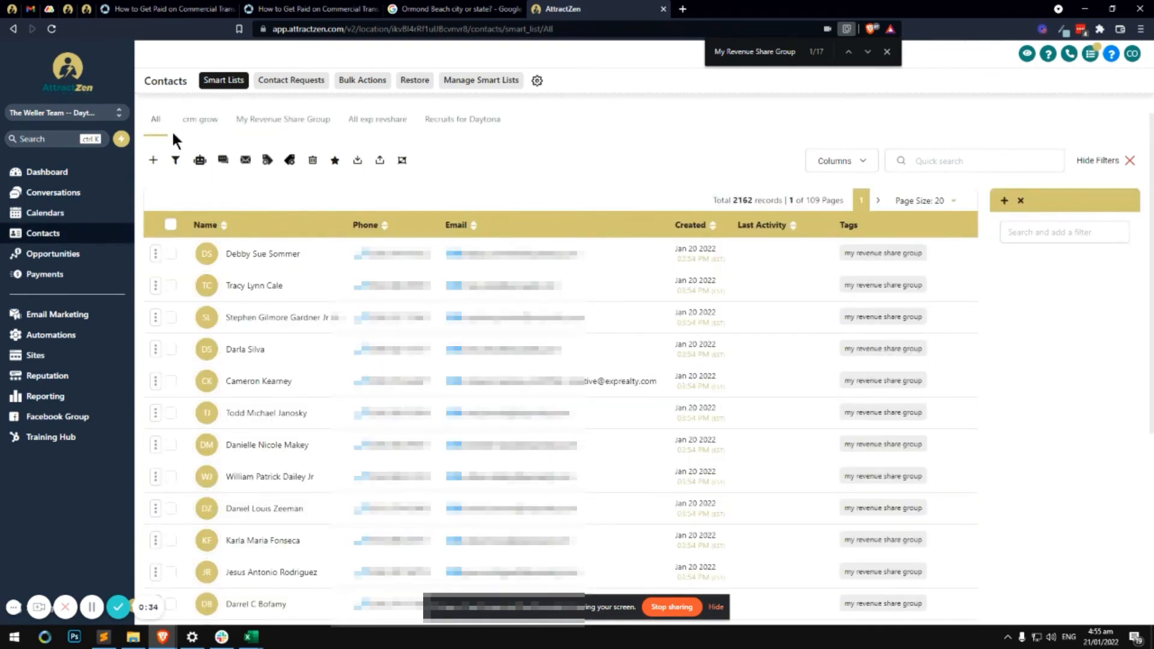
left_click(274, 123)
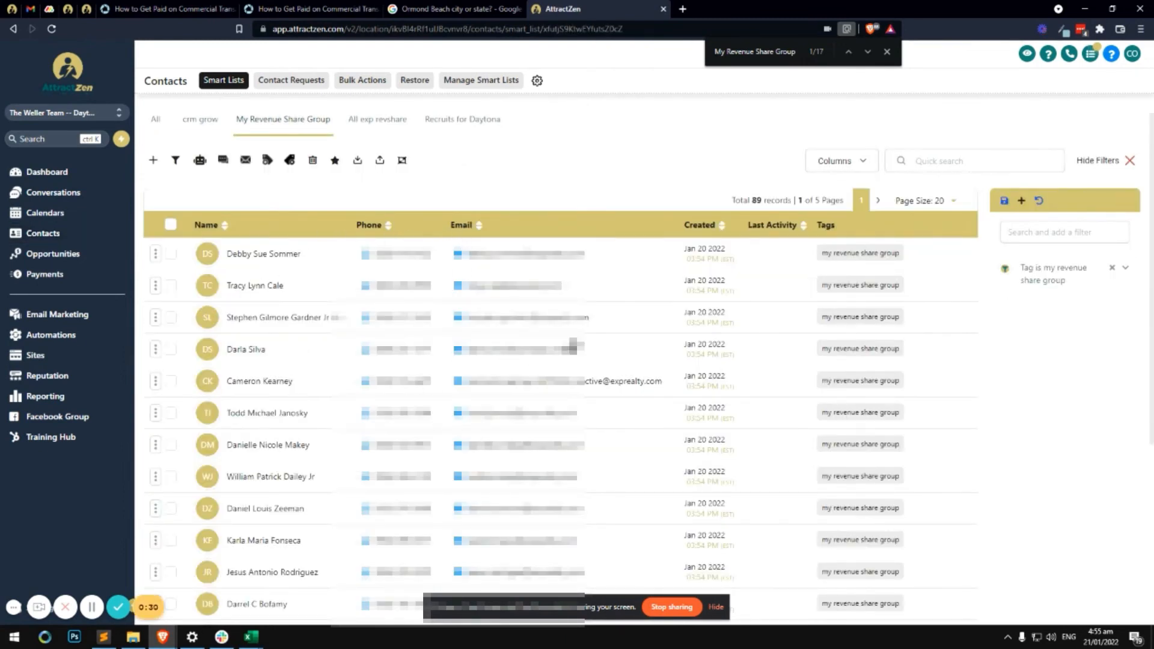
View the *eXp RevShare (special edition) pipeline, then open Contacts > Manage Smart Lists
left_click(79, 260)
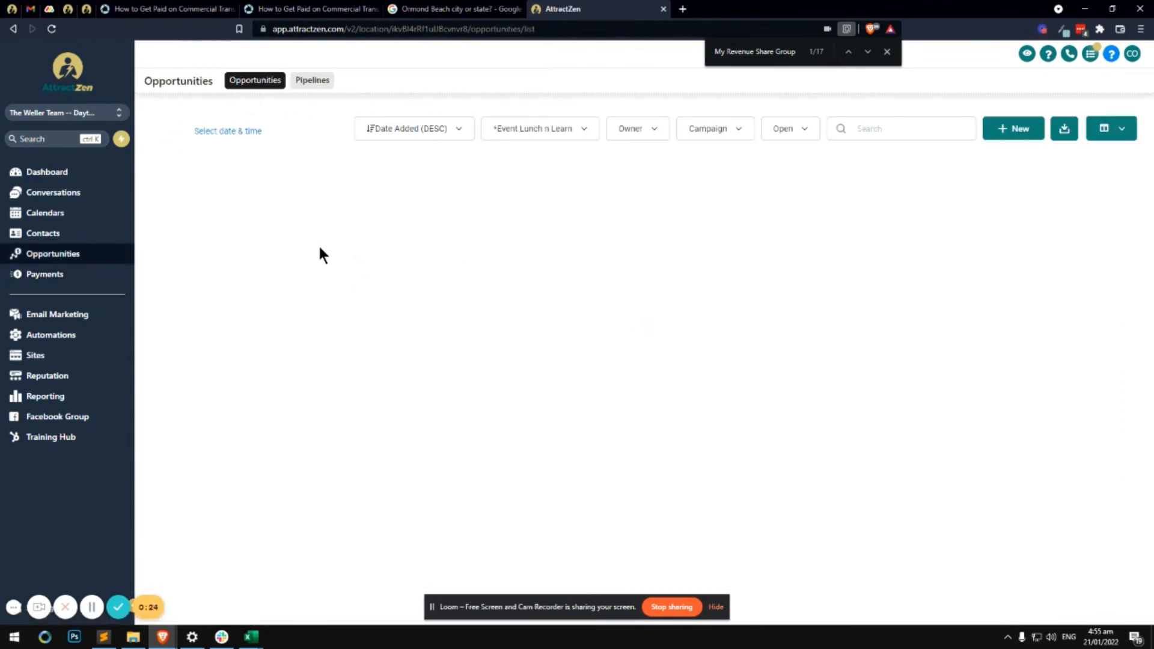
left_click(560, 132)
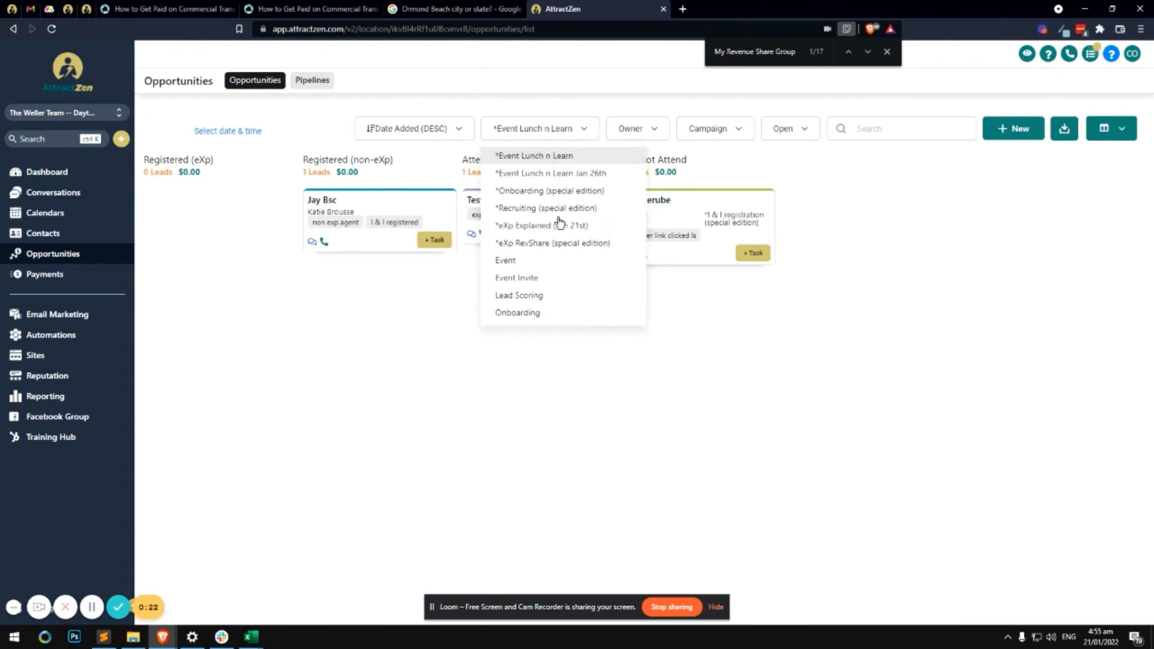
left_click(584, 246)
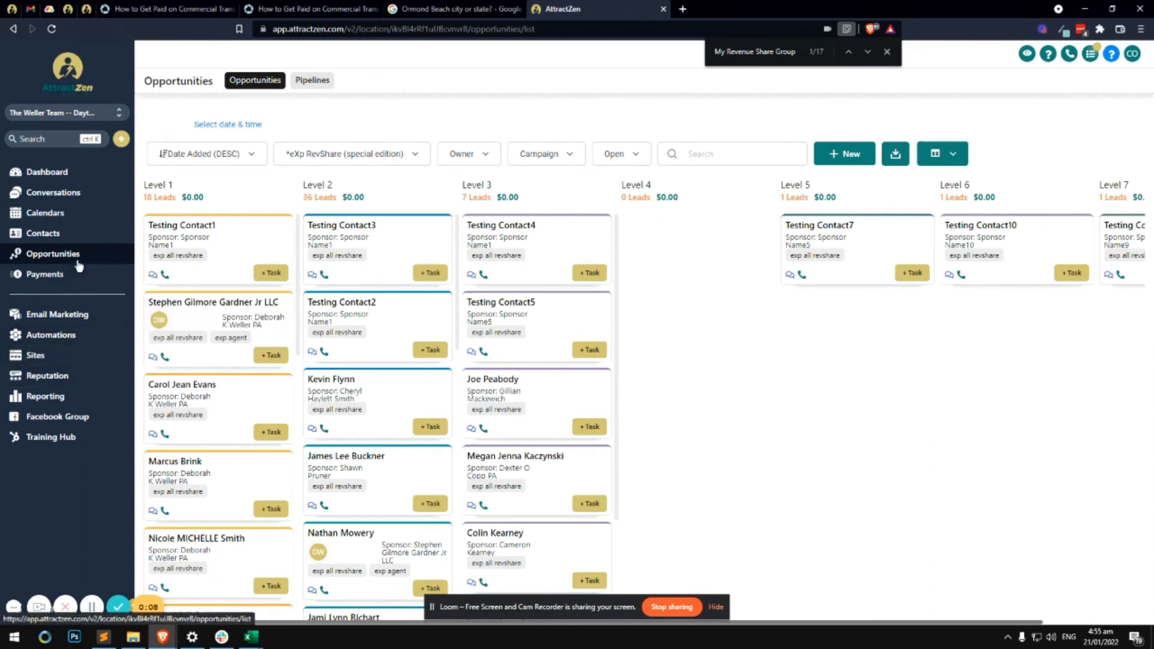
left_click(52, 233)
left_click(94, 606)
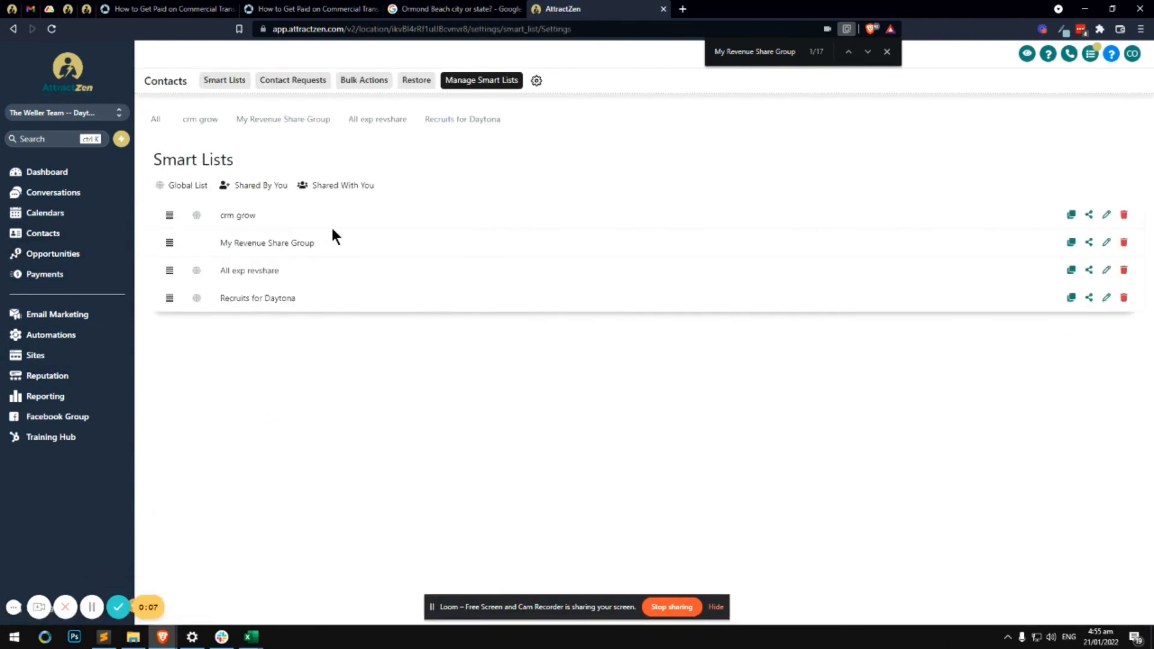